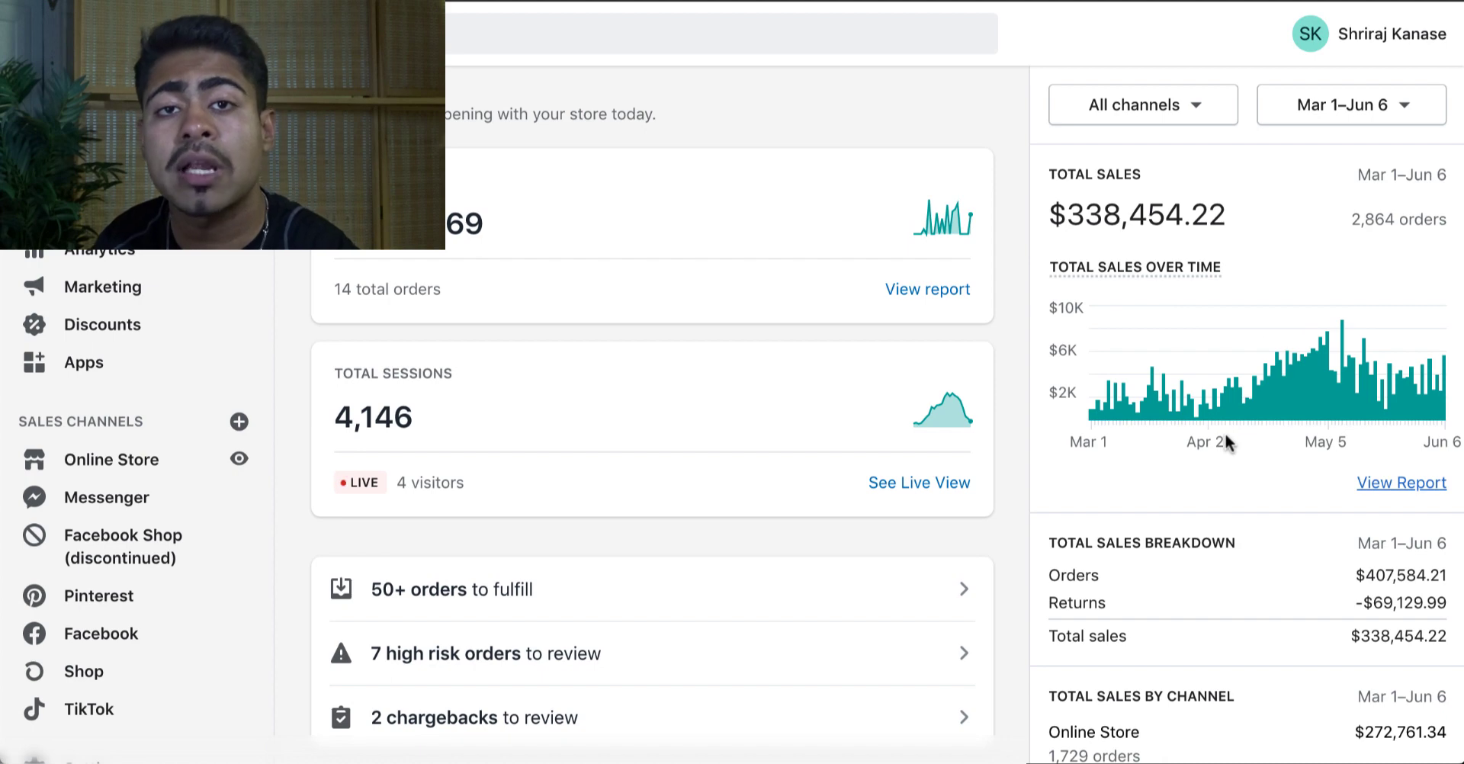
Examine the total sales over time chart and the returns in the sales breakdown for Mar 1–Jun 6
mouse_move(1228, 390)
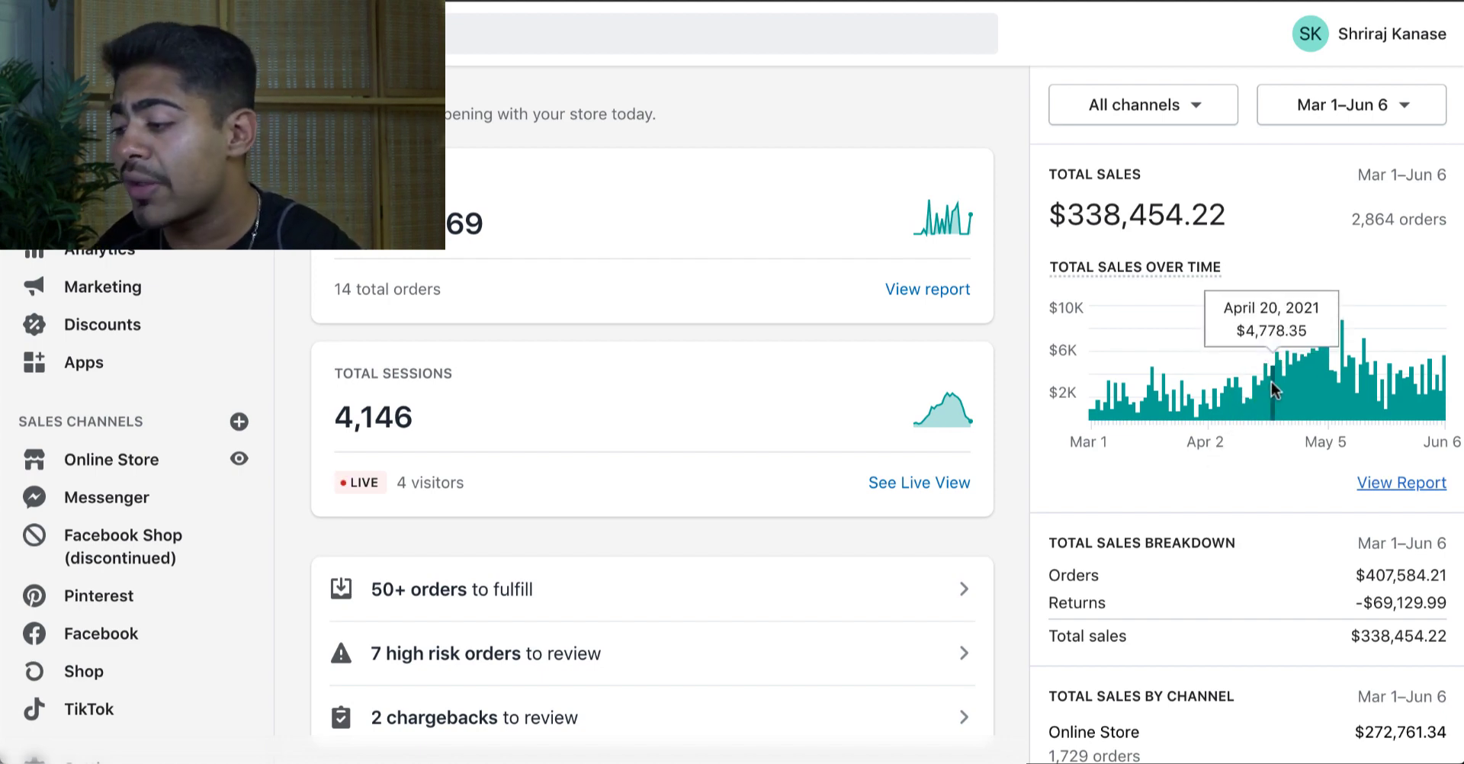
mouse_move(1298, 385)
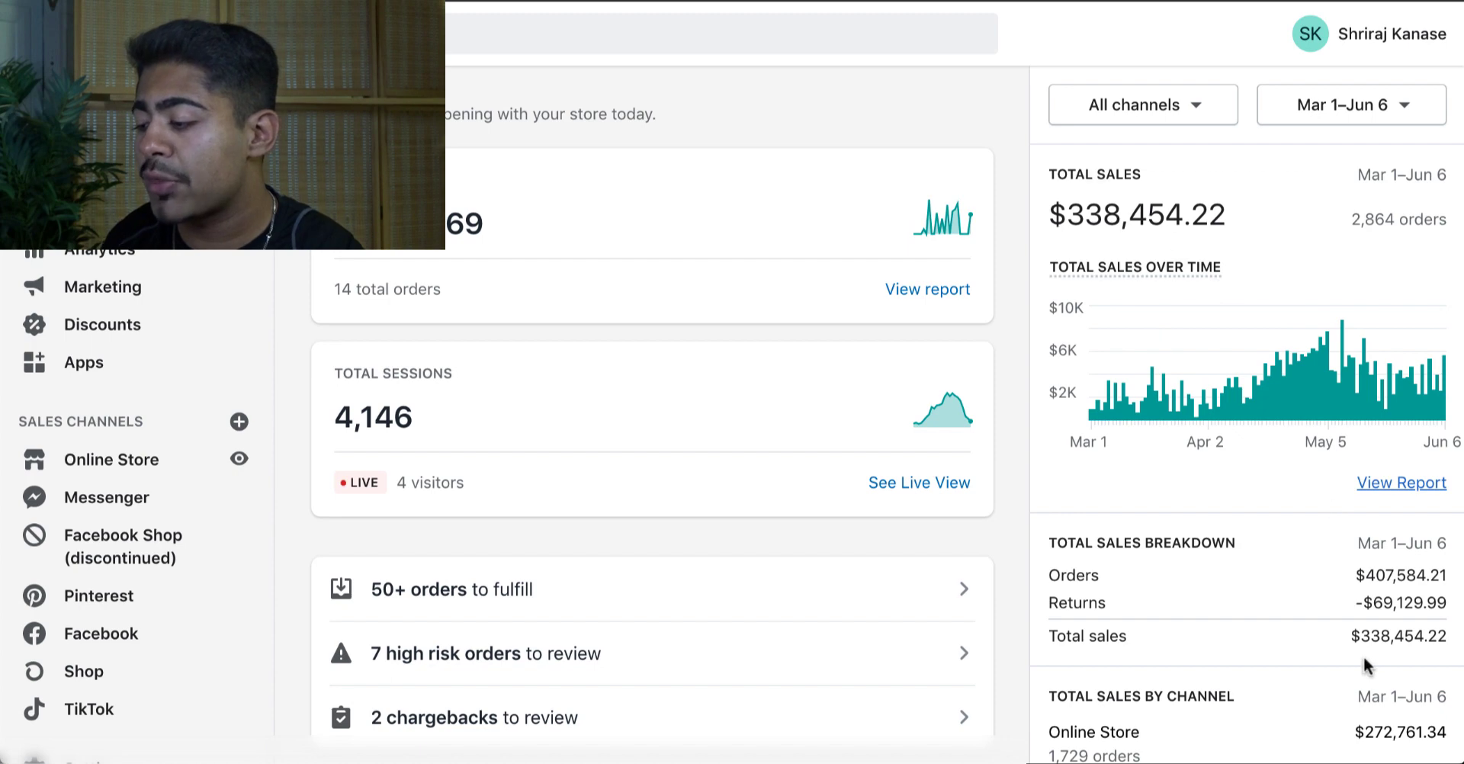
double_click(1395, 635)
left_click(1395, 636)
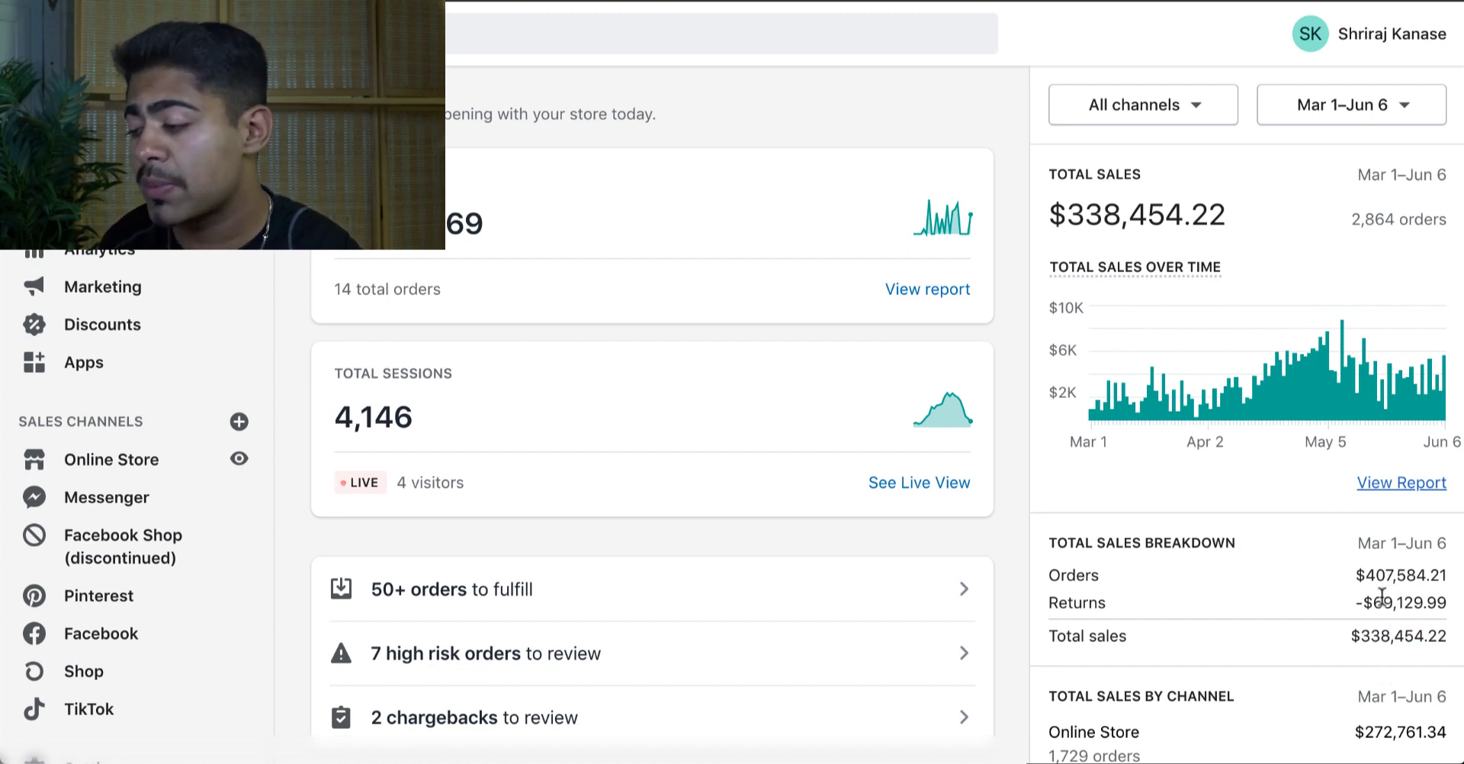
double_click(1382, 598)
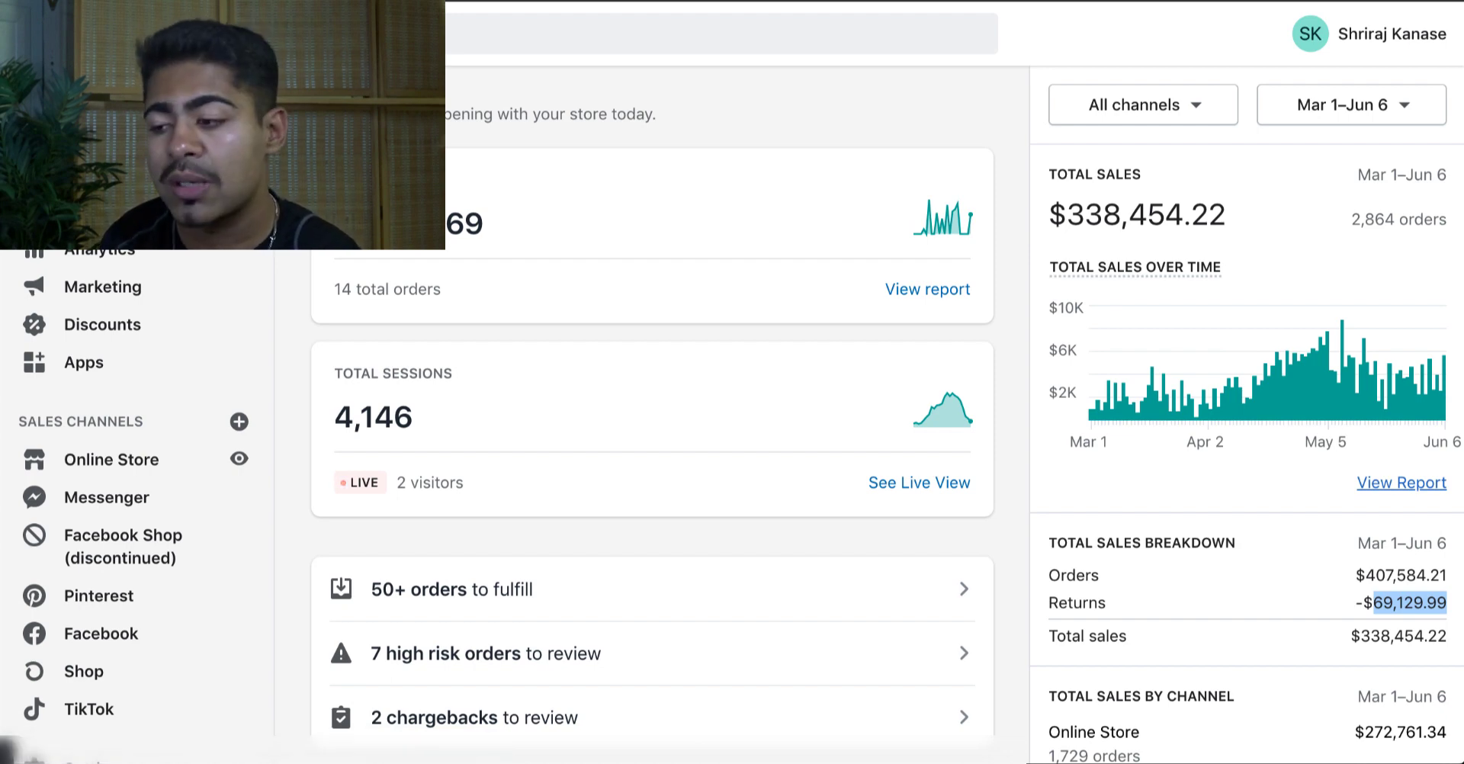
Reload the store dashboard and set its sales date range to March 1–June 6, 2021
key("ctrl+r")
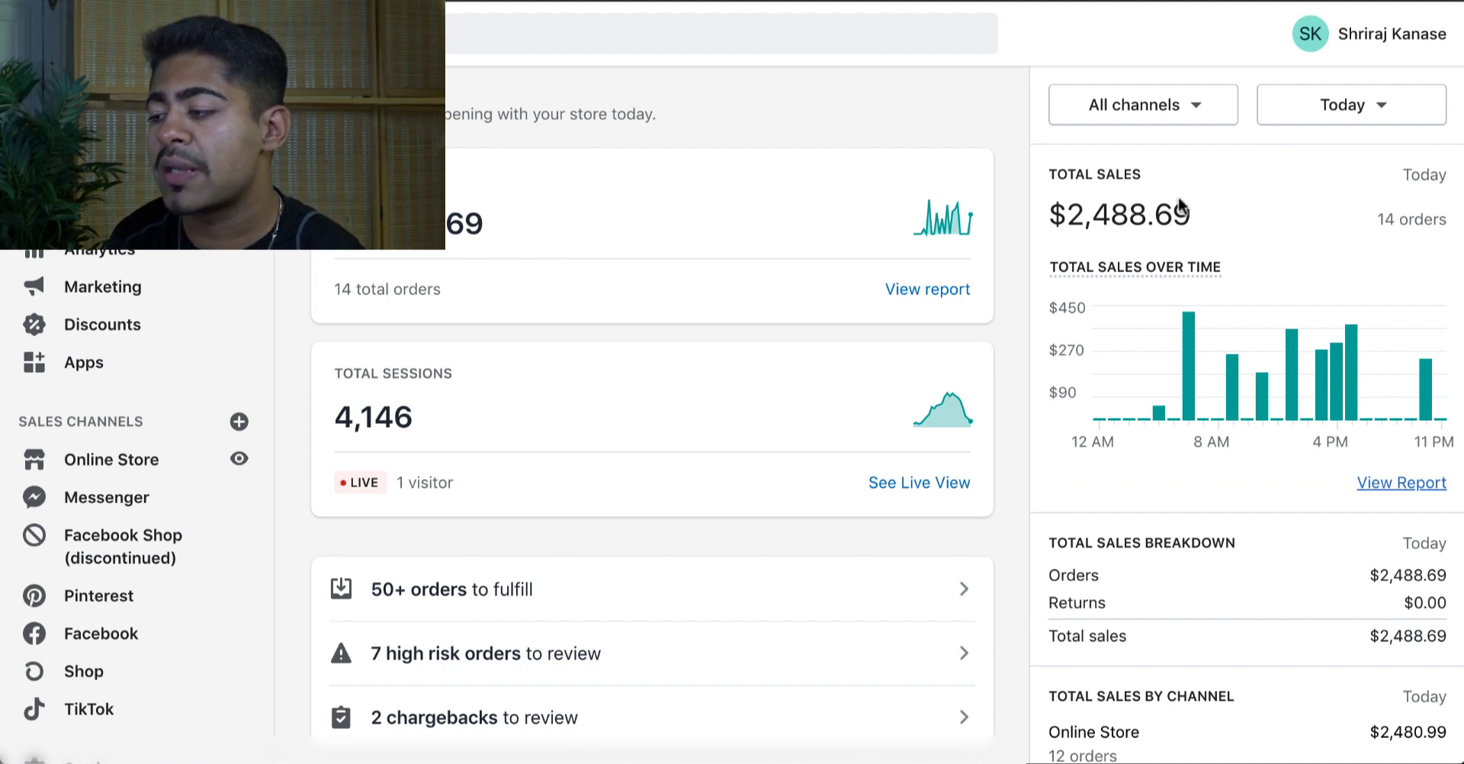
left_click(1297, 106)
left_click(1030, 370)
left_click(1030, 370)
left_click(1030, 370)
left_click(1029, 369)
left_click(1106, 446)
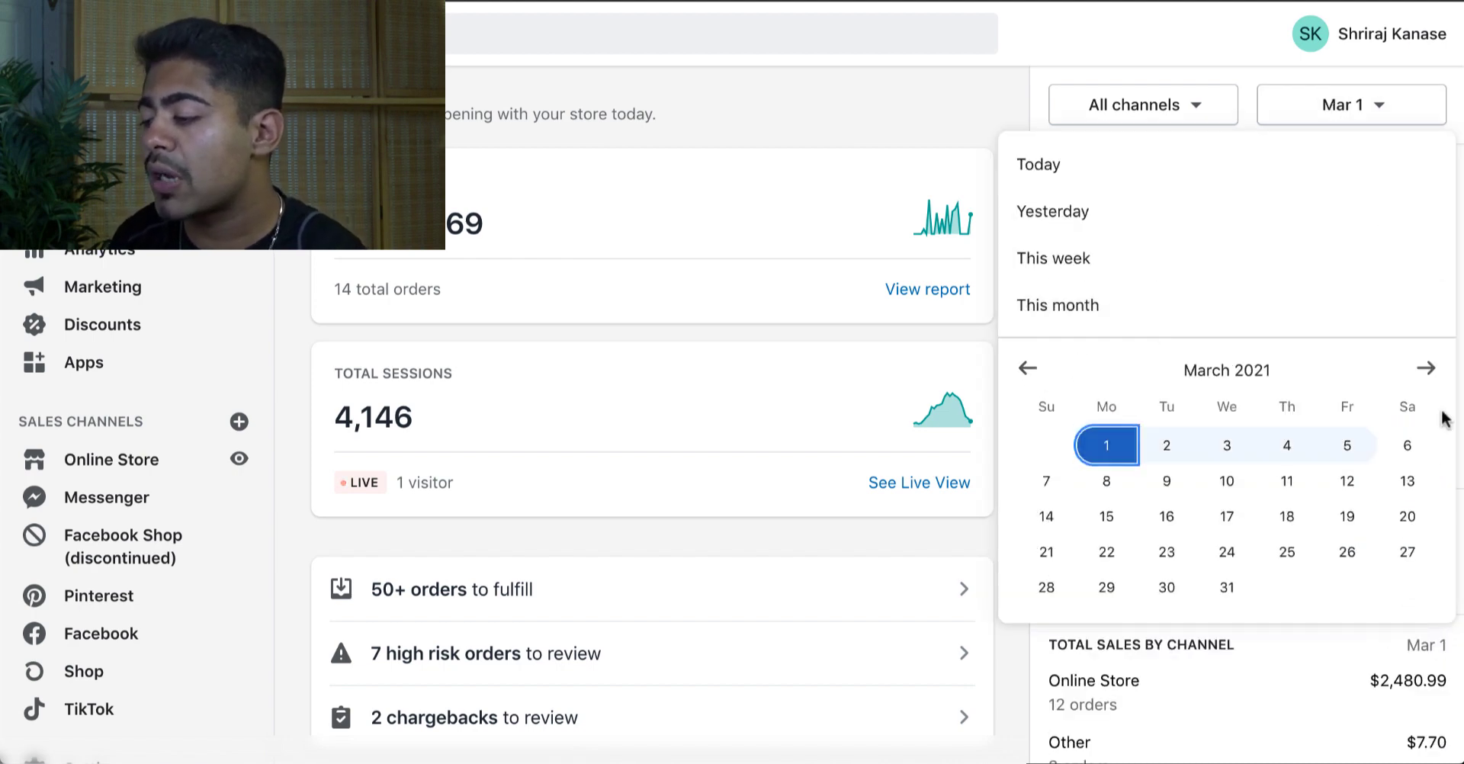
left_click(1426, 369)
left_click(1426, 369)
left_click(1426, 369)
left_click(1048, 482)
left_click(1005, 654)
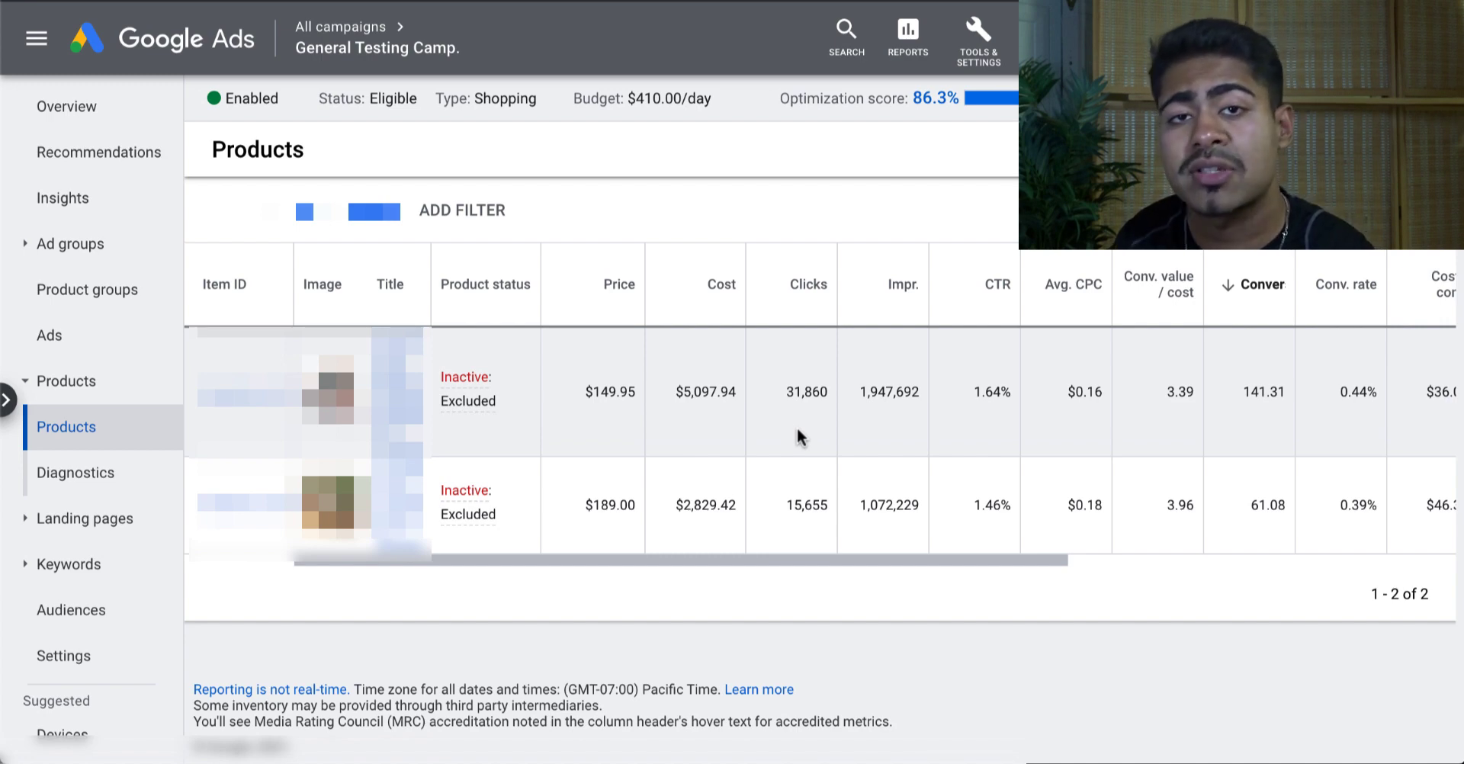
Examine the advertising cost of both products in the Google Ads General Testing Camp. Products table
scroll(807, 414, "right", 2)
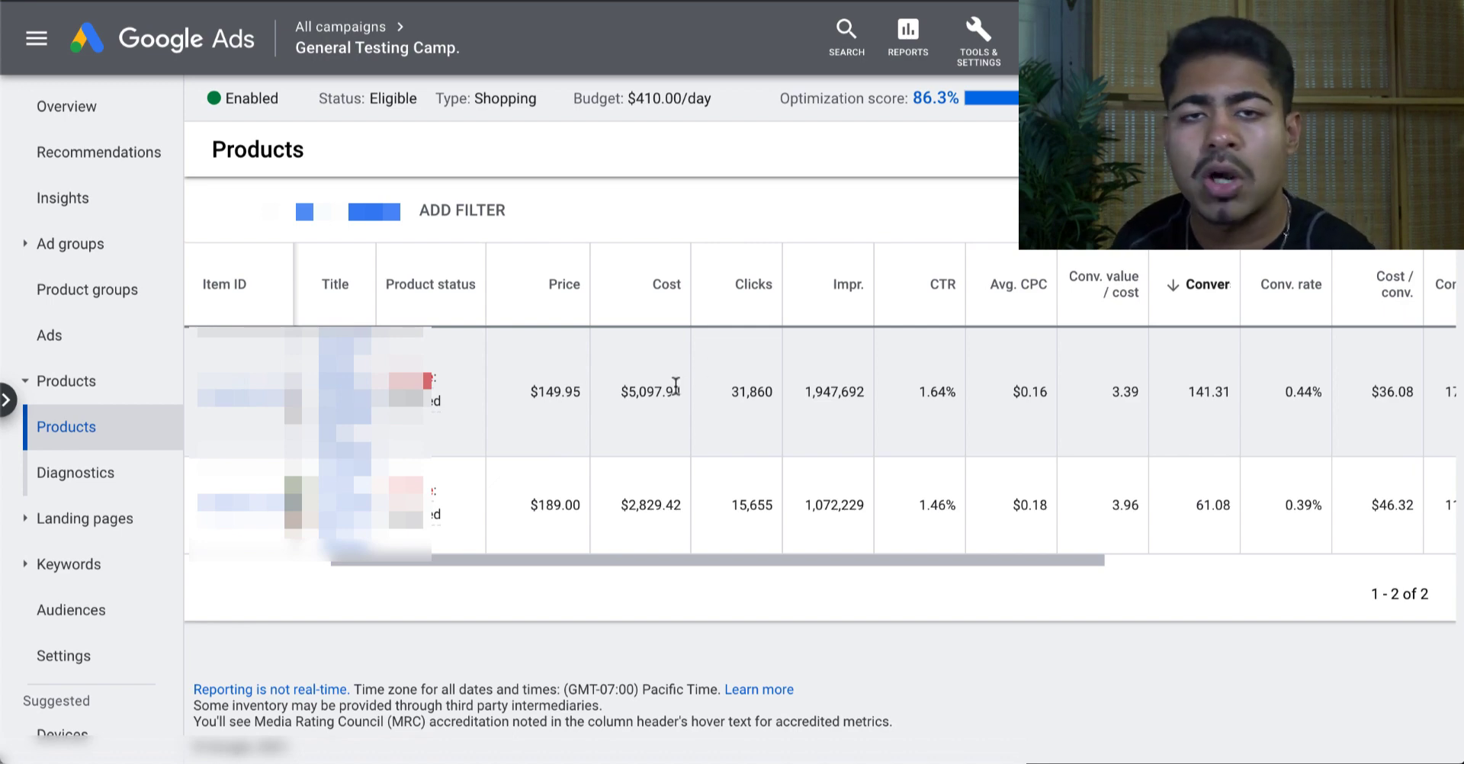
double_click(645, 392)
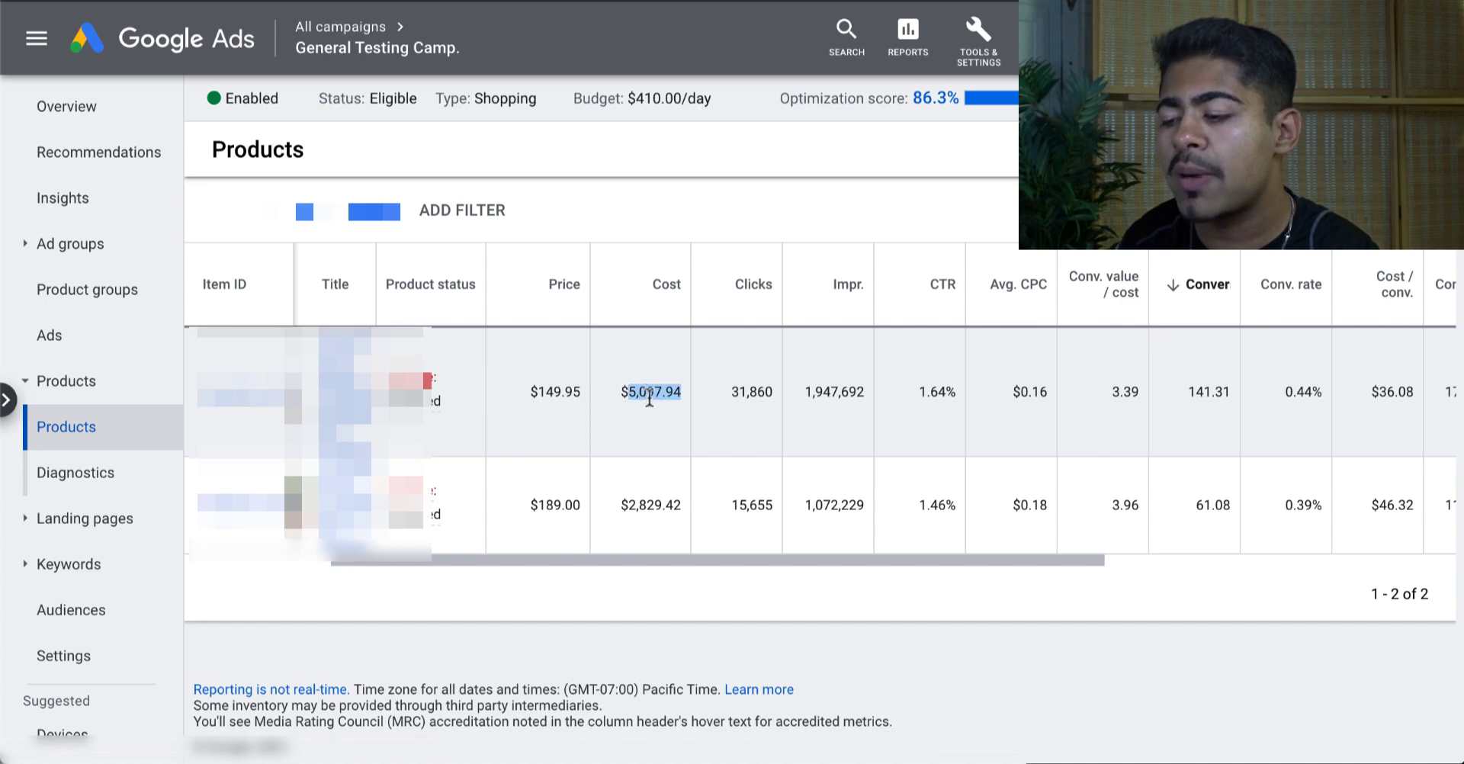
scroll(641, 396, "left", 2)
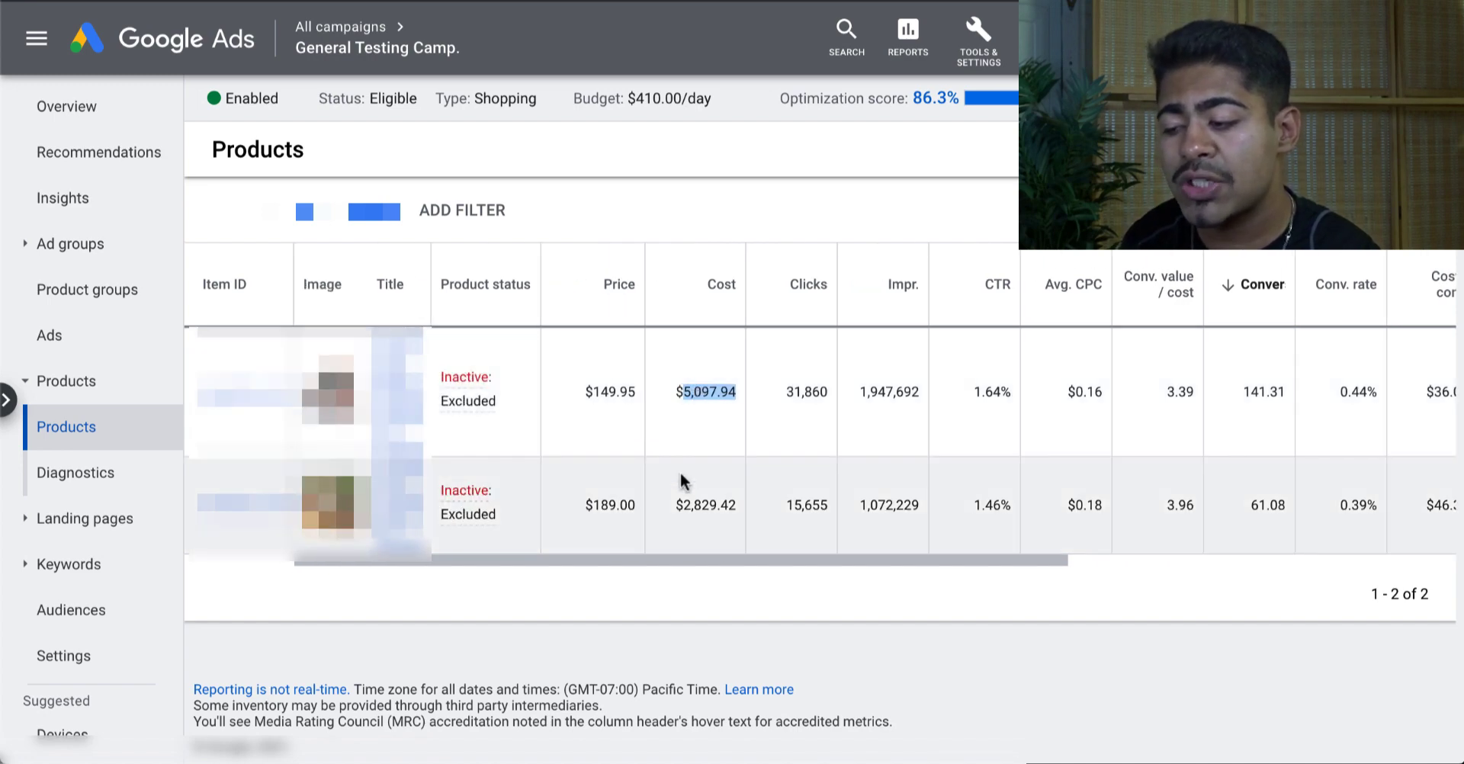
left_click(684, 507)
double_click(684, 507)
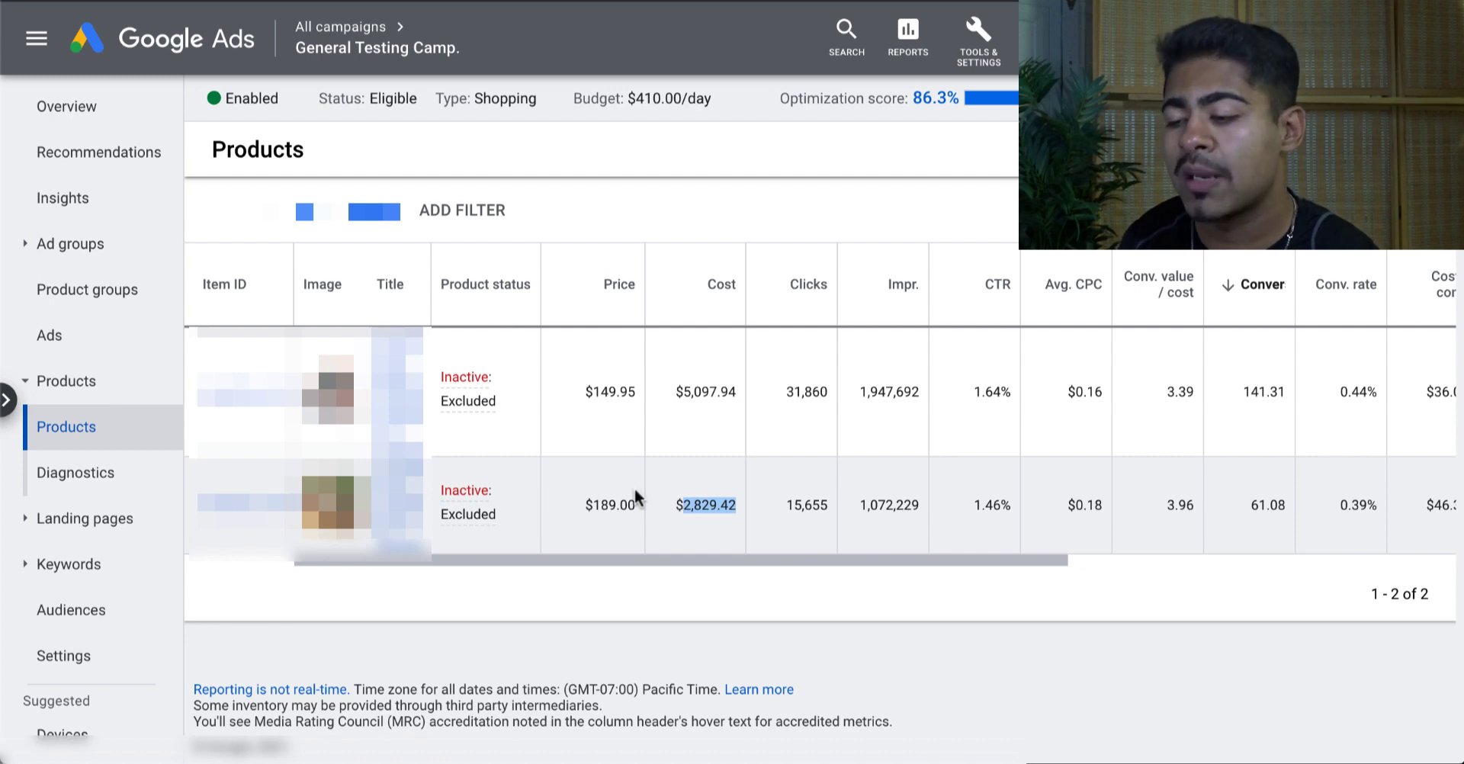
mouse_move(492, 480)
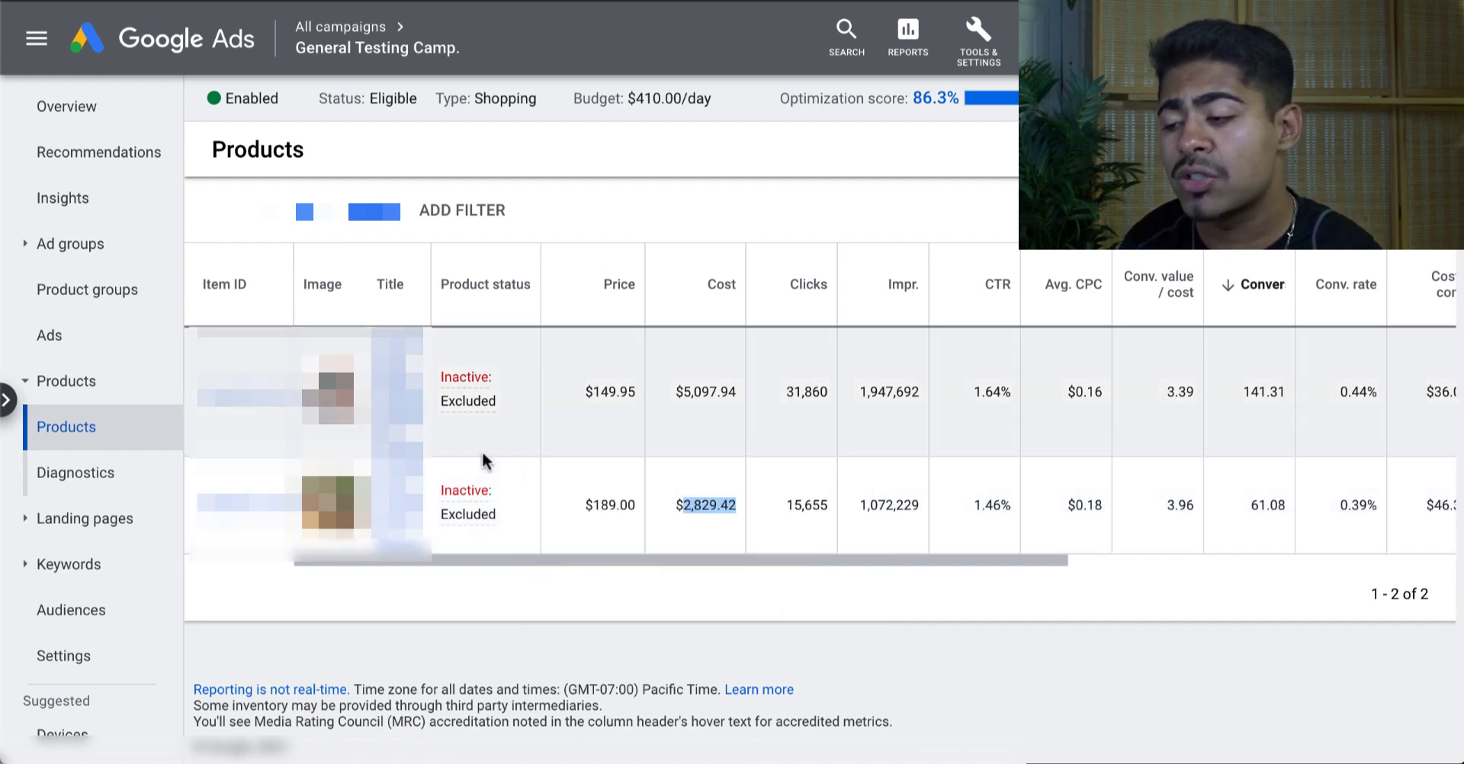
Compare the conversion value per cost and the prices of the two products
scroll(502, 450, "right", 10)
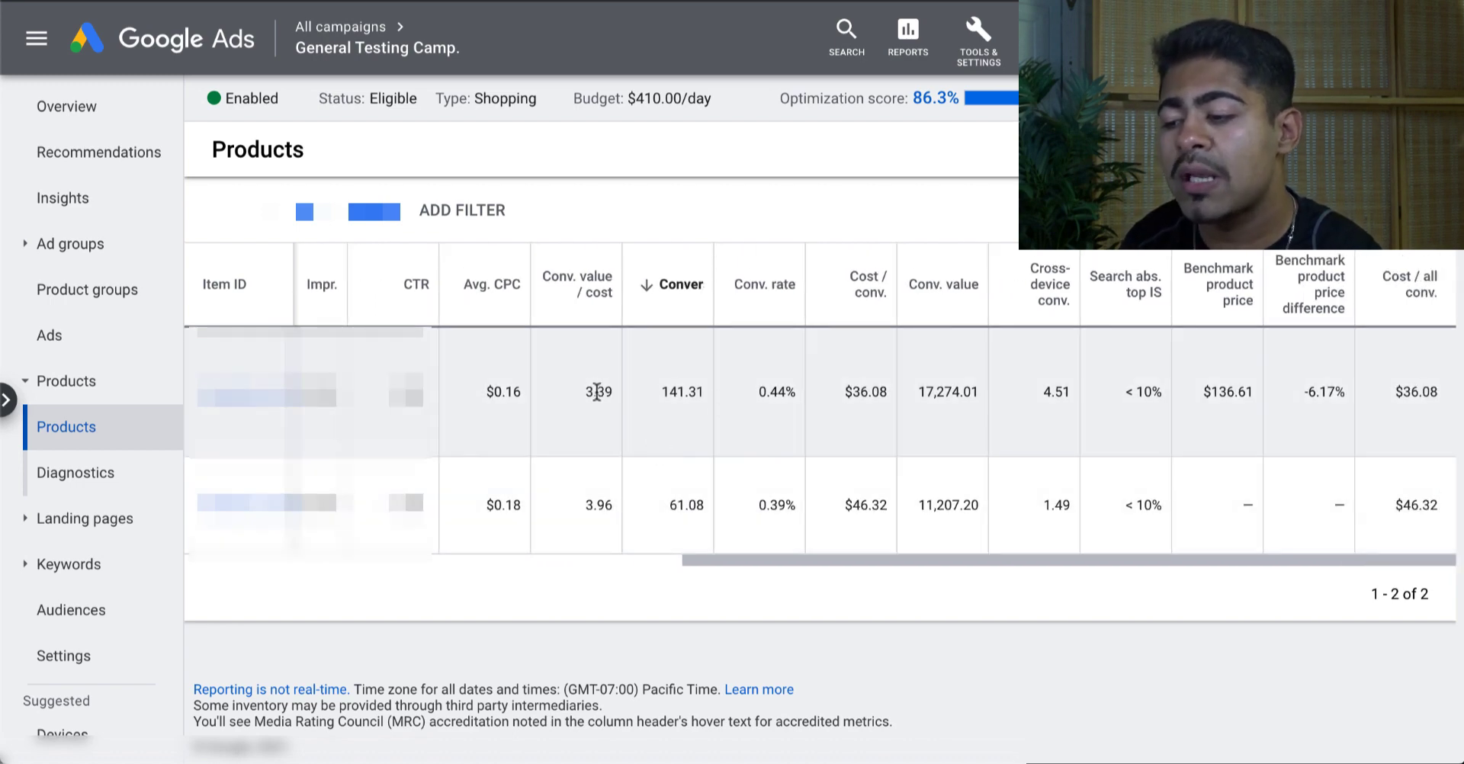
double_click(597, 393)
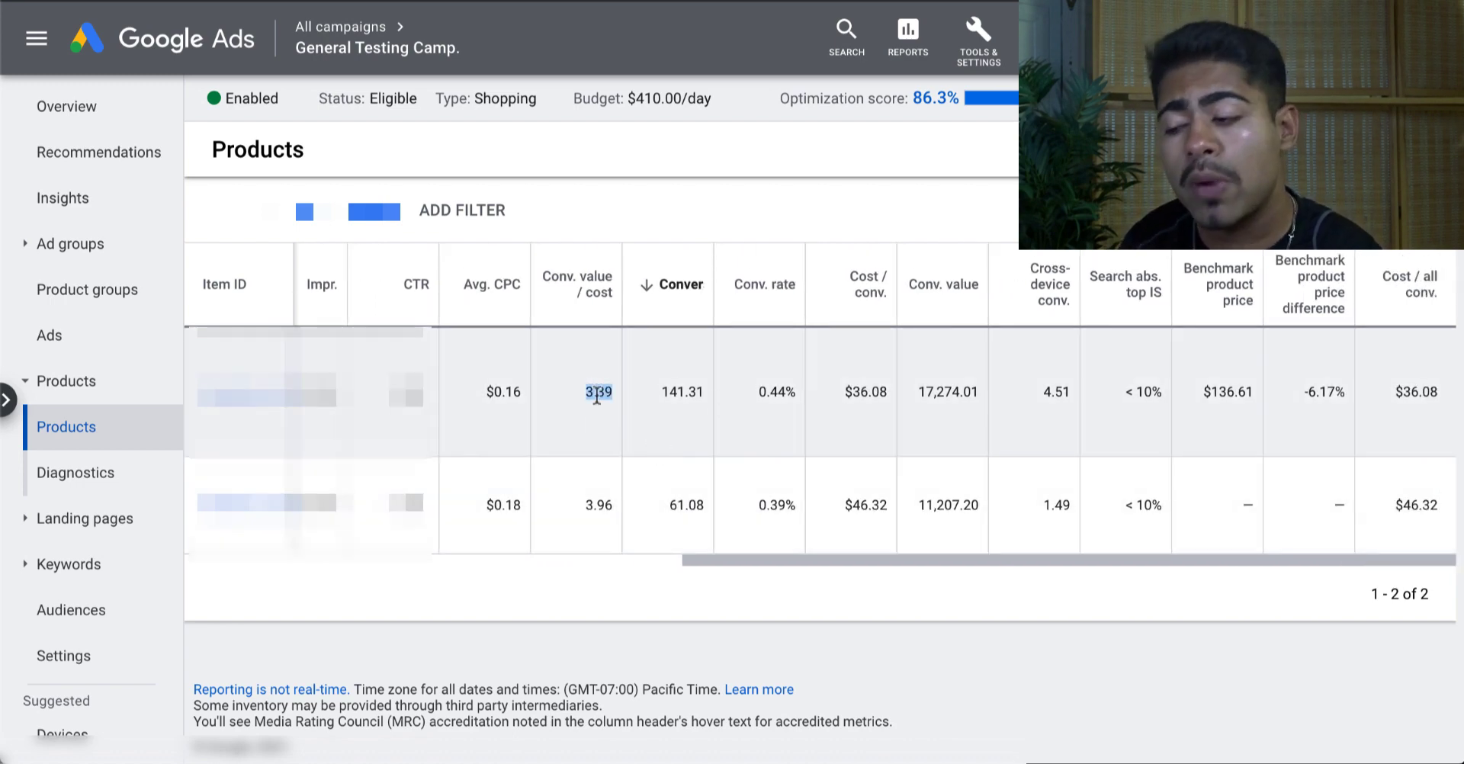
double_click(597, 503)
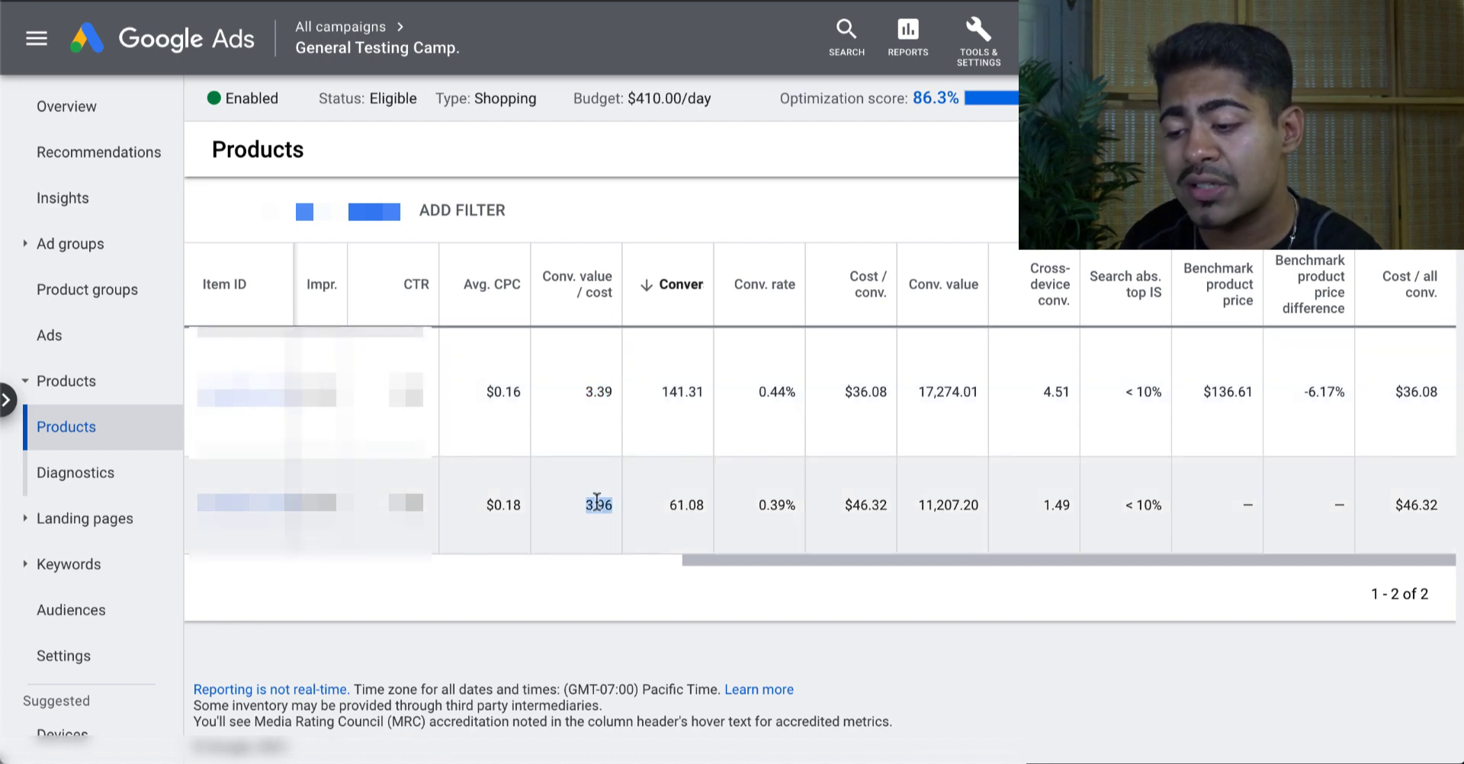
scroll(599, 476, "left", 6)
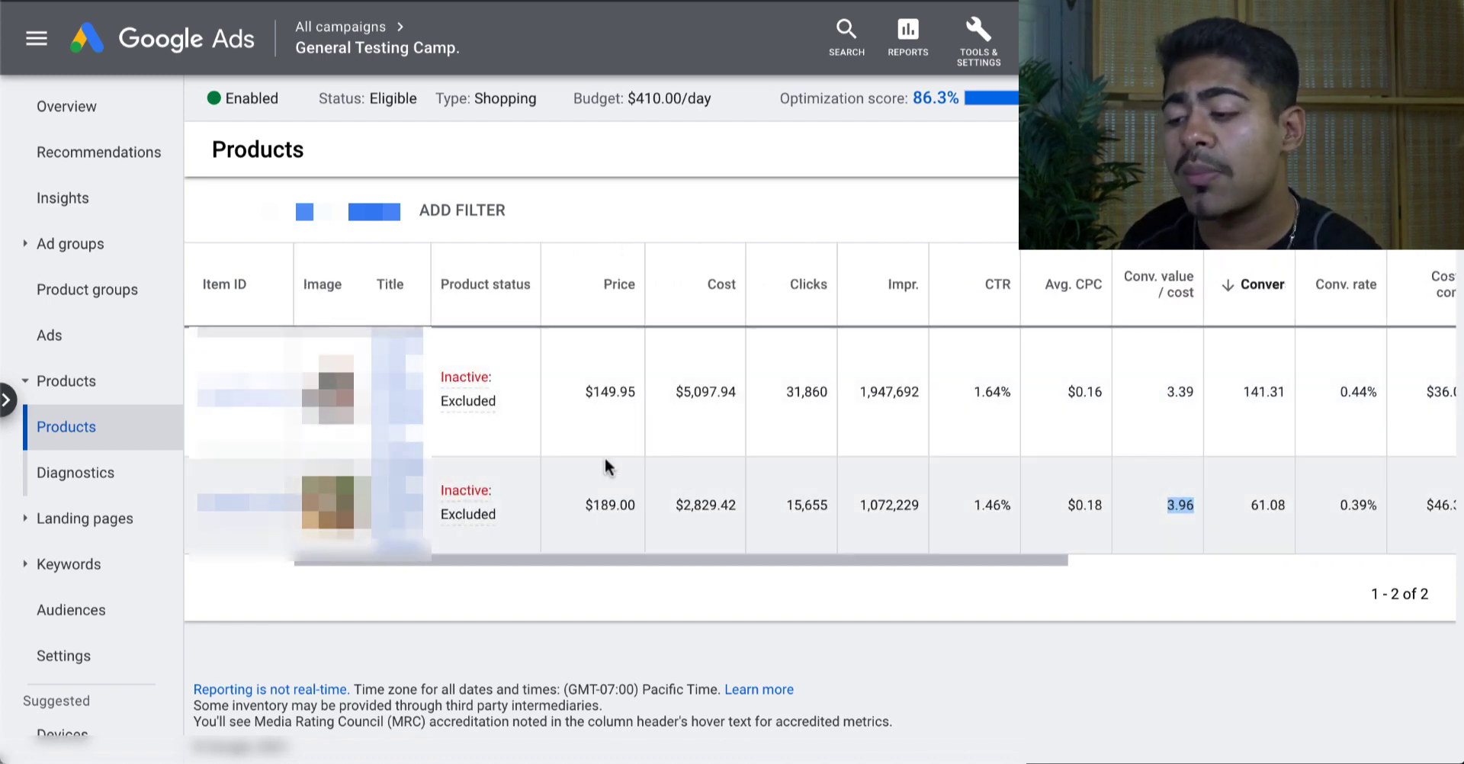
double_click(601, 392)
left_click_drag(636, 505, 601, 509)
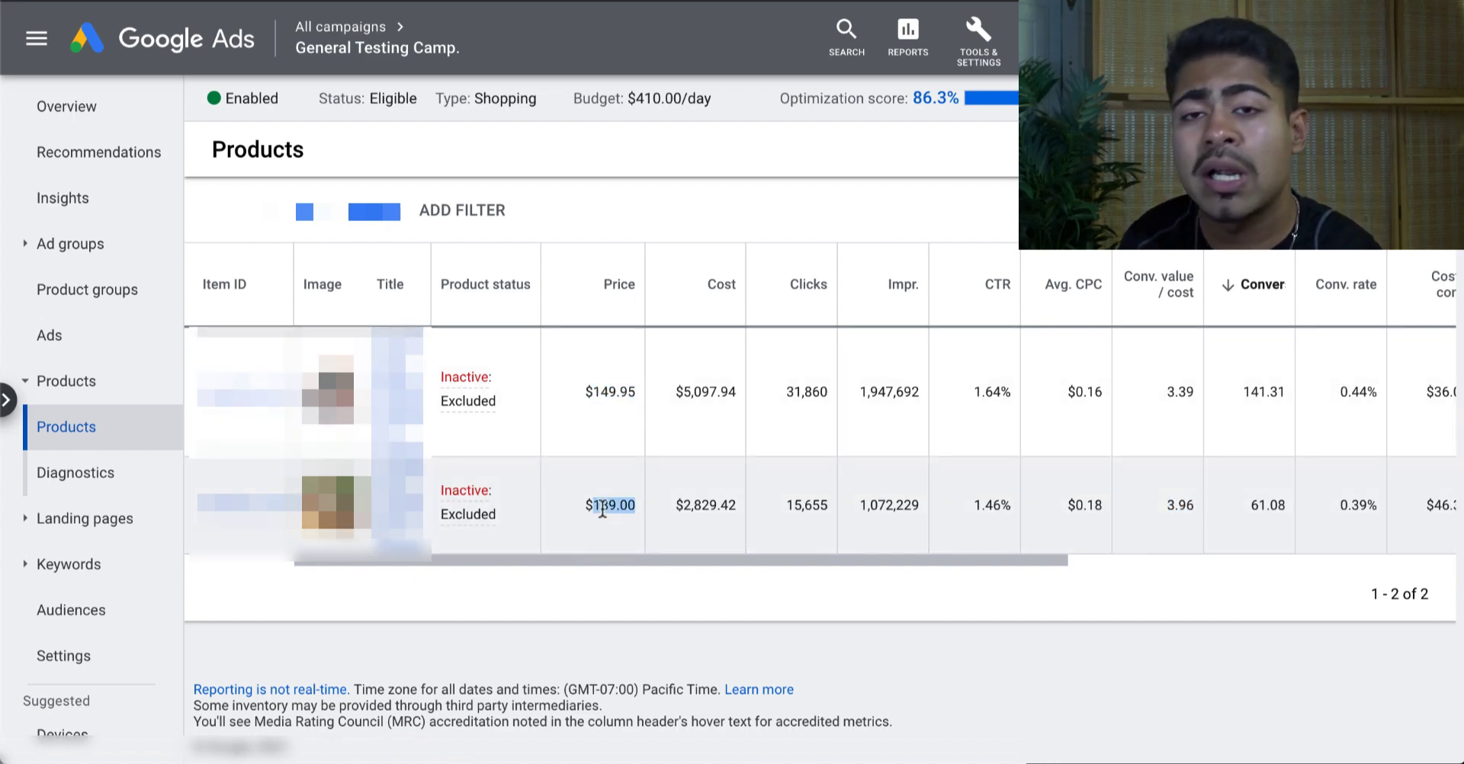
left_click(598, 505)
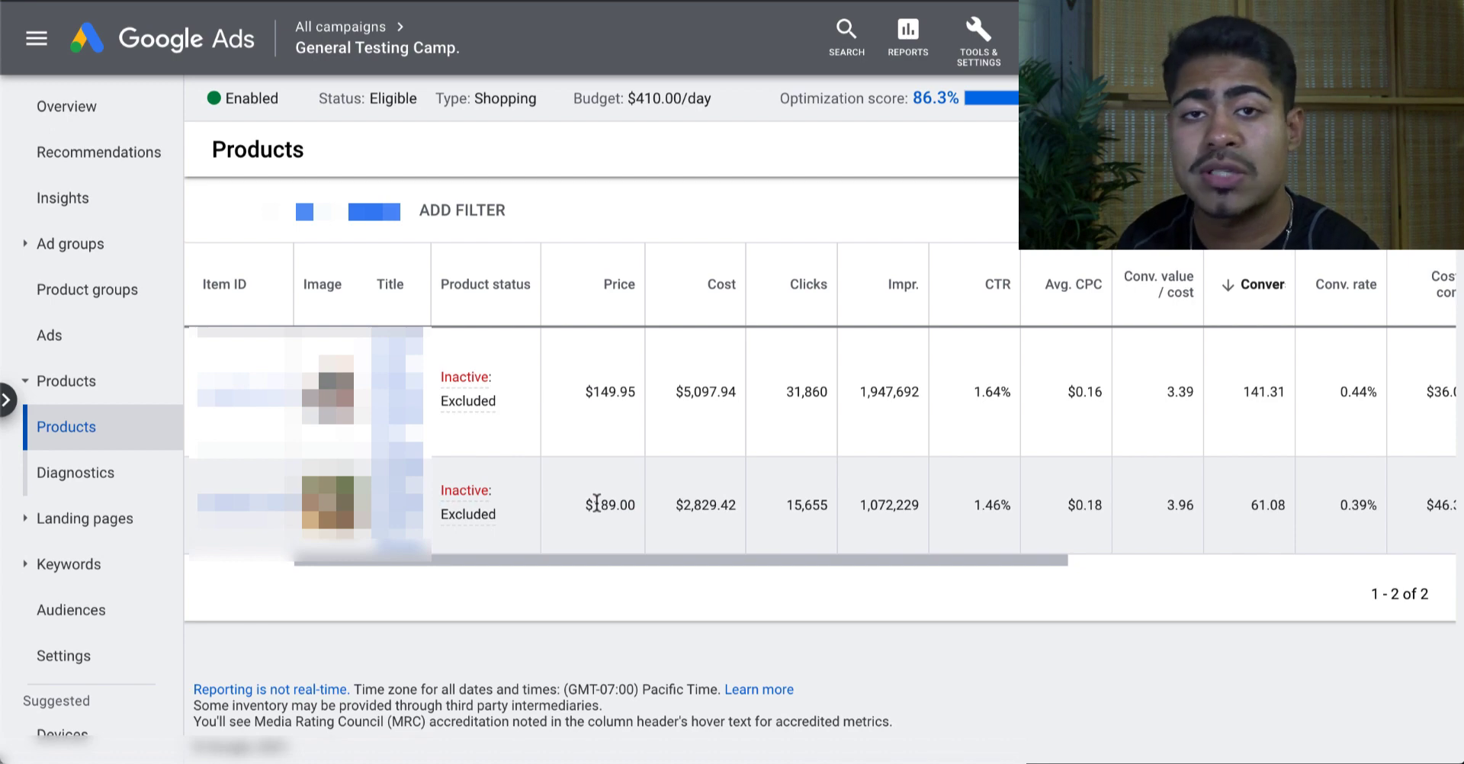
Examine the total conversion value of each of the two products
scroll(598, 505, "right", 10)
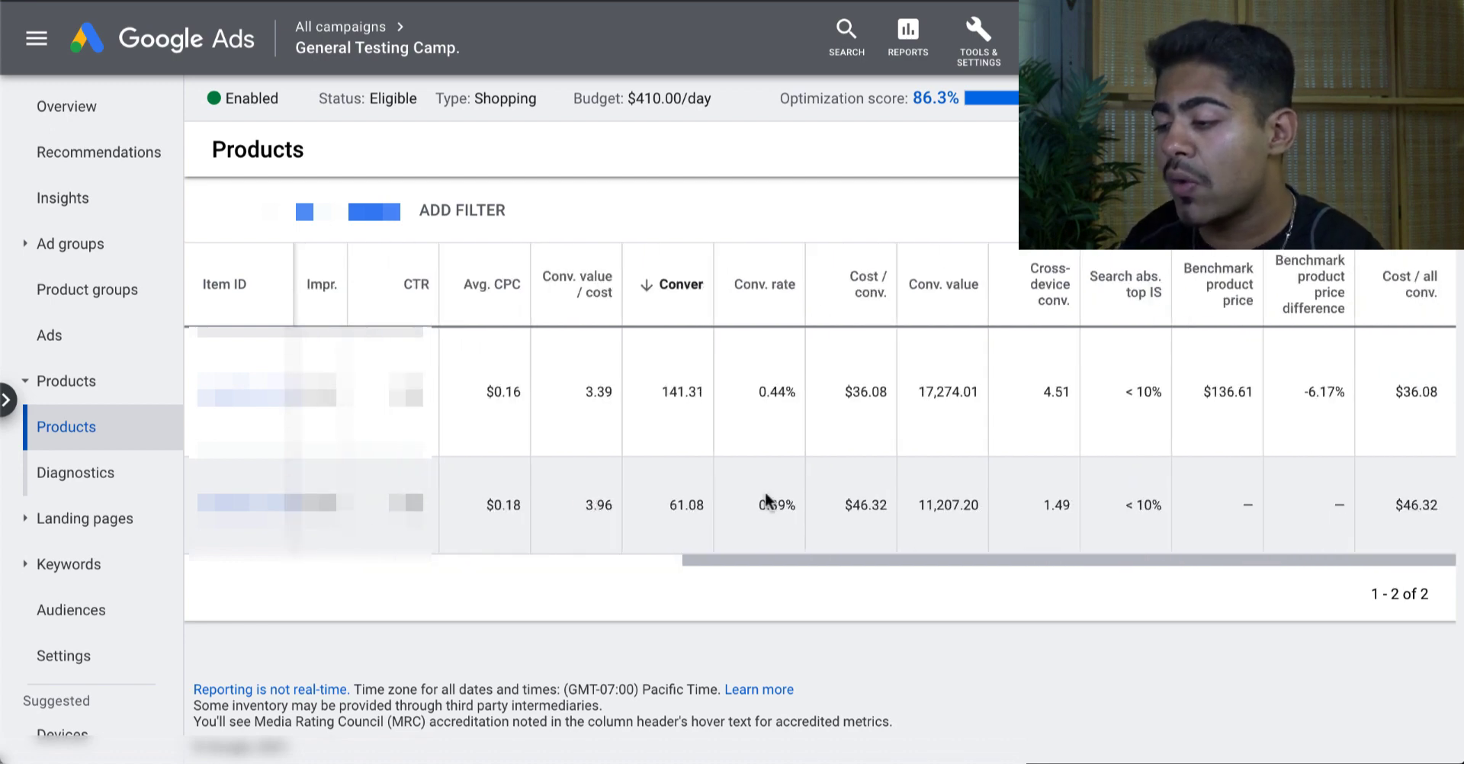
double_click(945, 392)
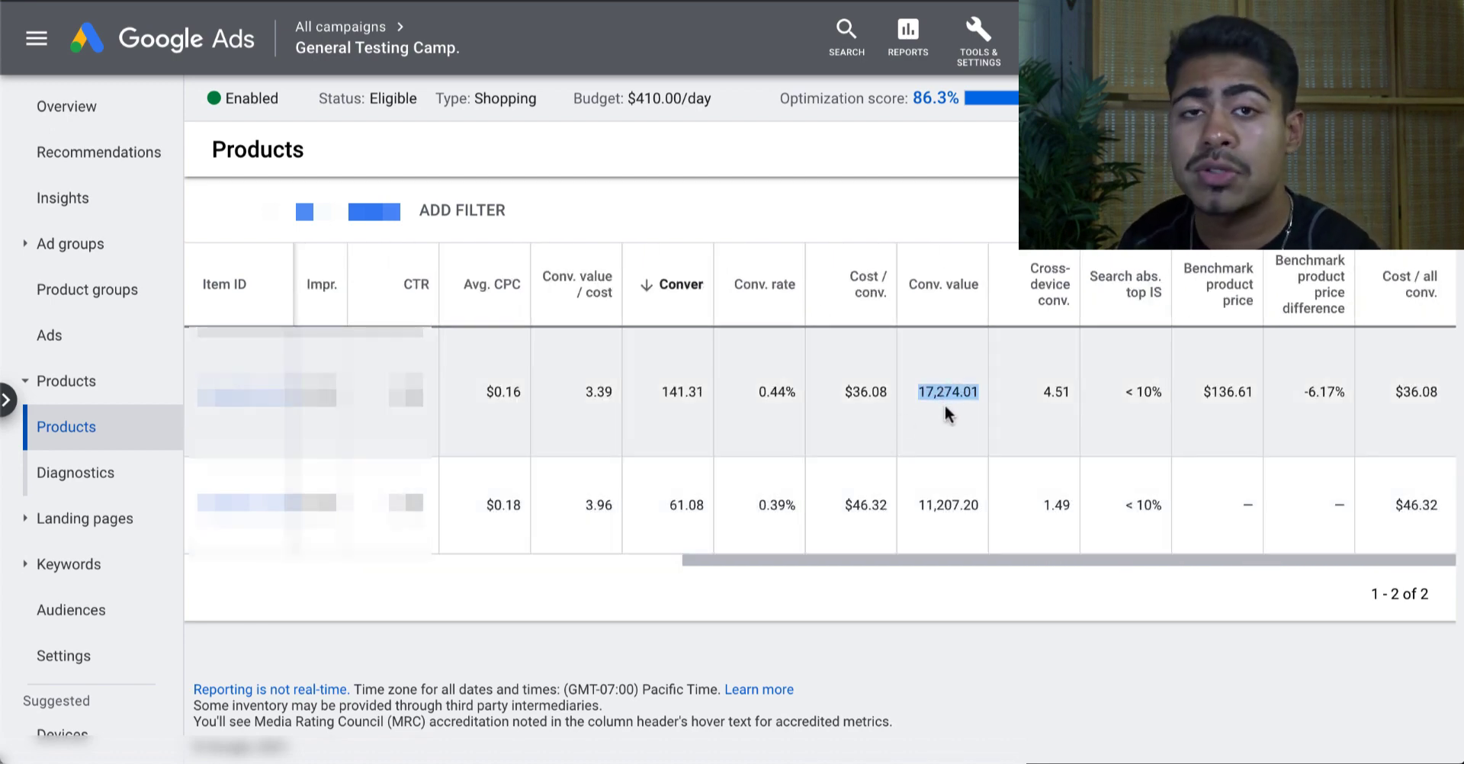
double_click(928, 505)
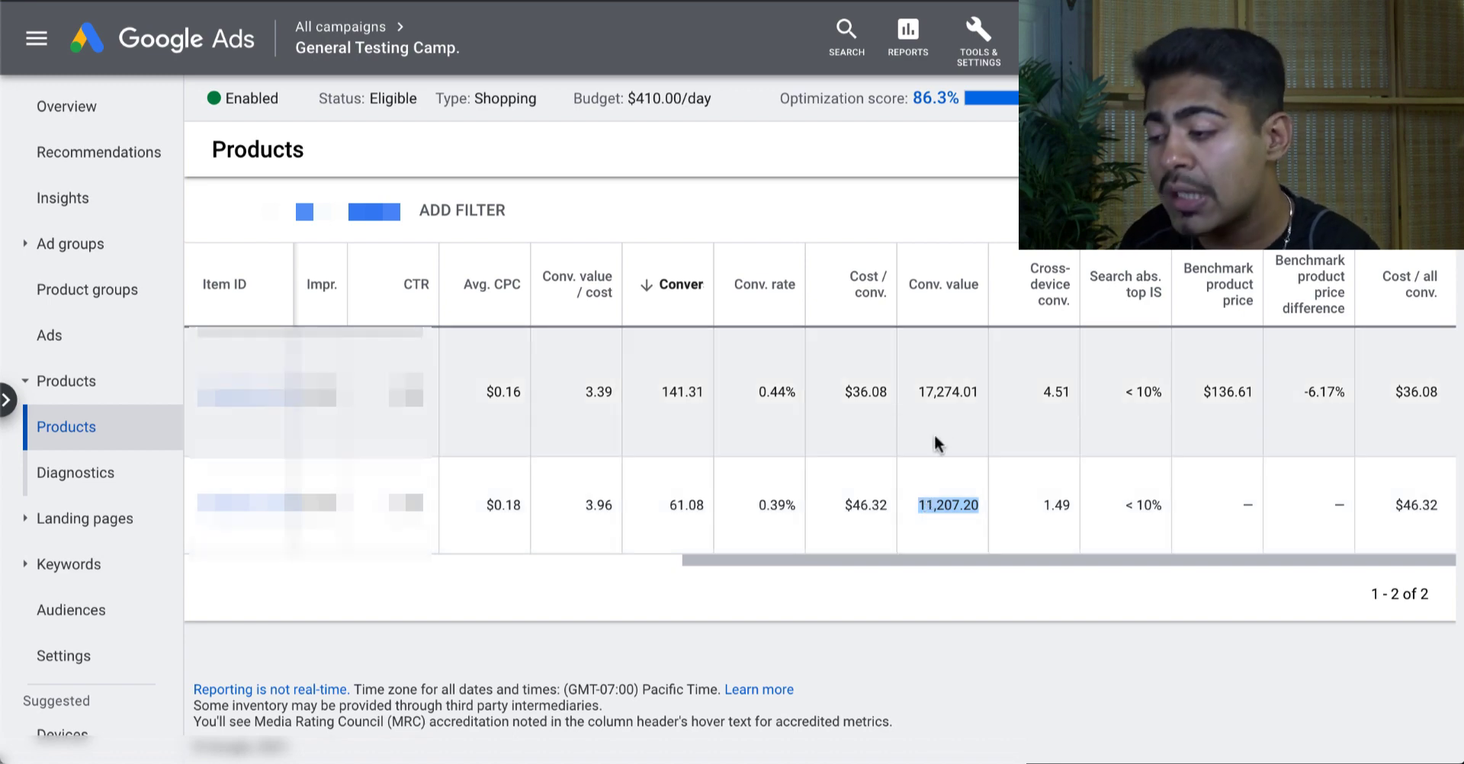
left_click_drag(931, 401, 932, 528)
left_click(932, 508)
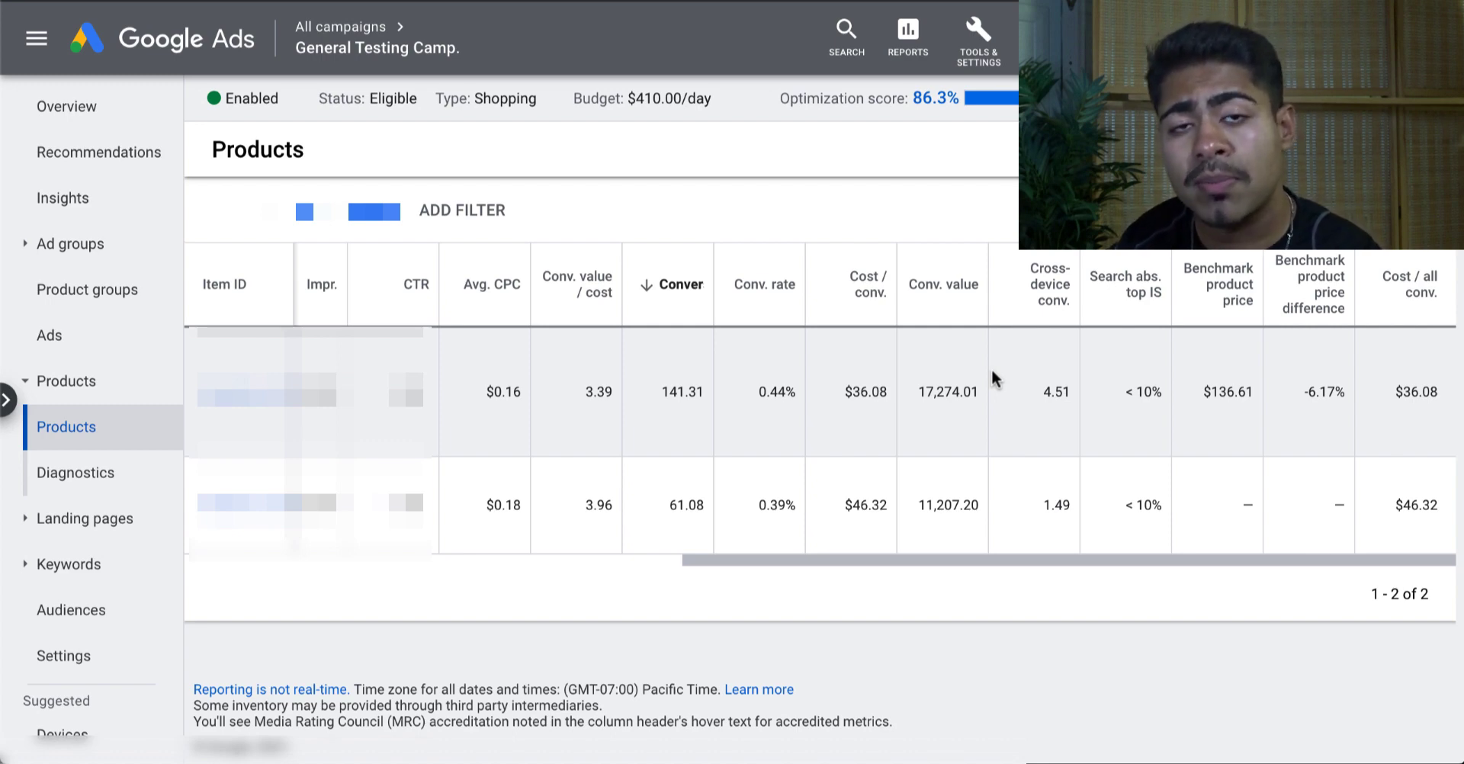
scroll(993, 376, "left", 8)
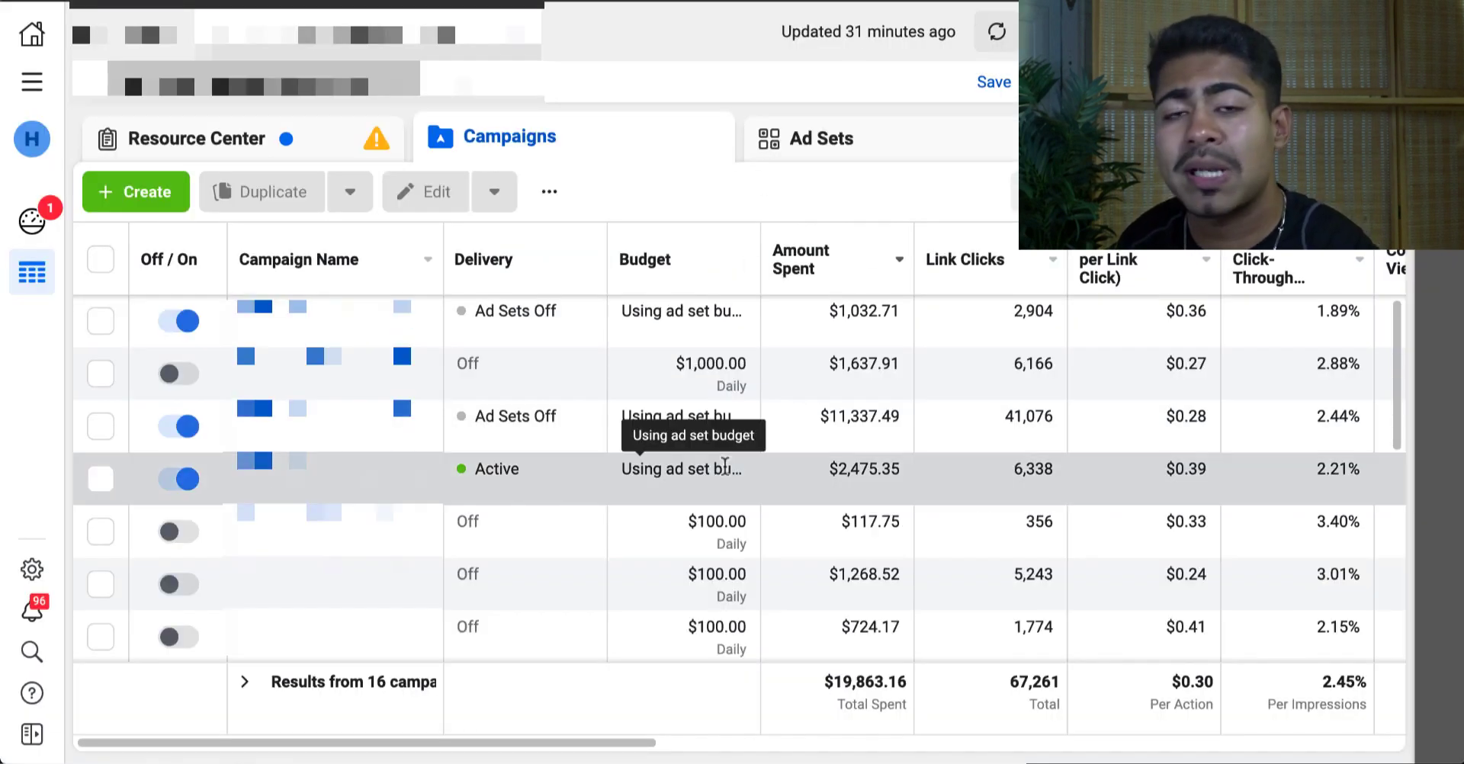
In Facebook Ads Manager, sort the campaigns by amount spent, highest first, and open the ad sets of the top-spending campaign
scroll(762, 464, "right", 1)
left_click(813, 278)
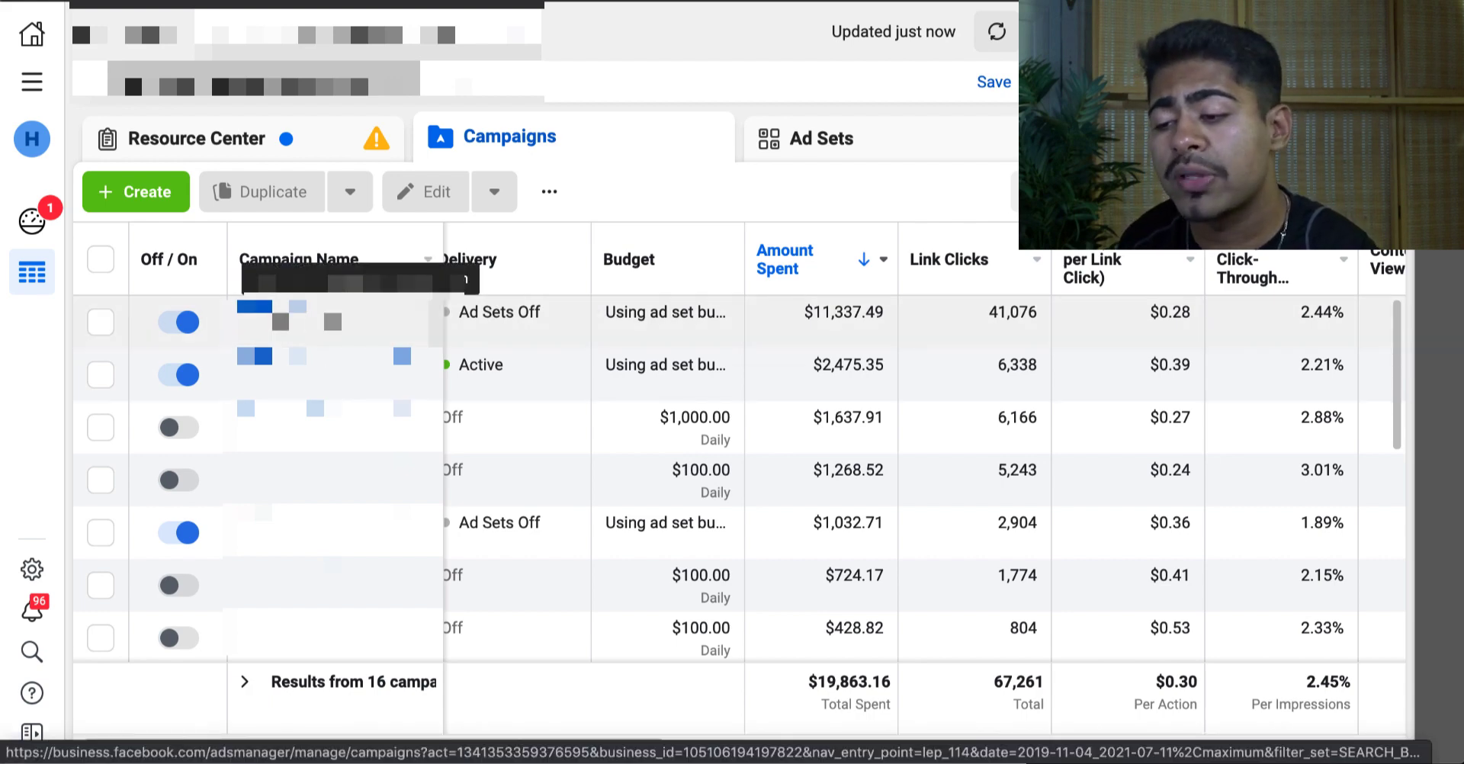
left_click(315, 373)
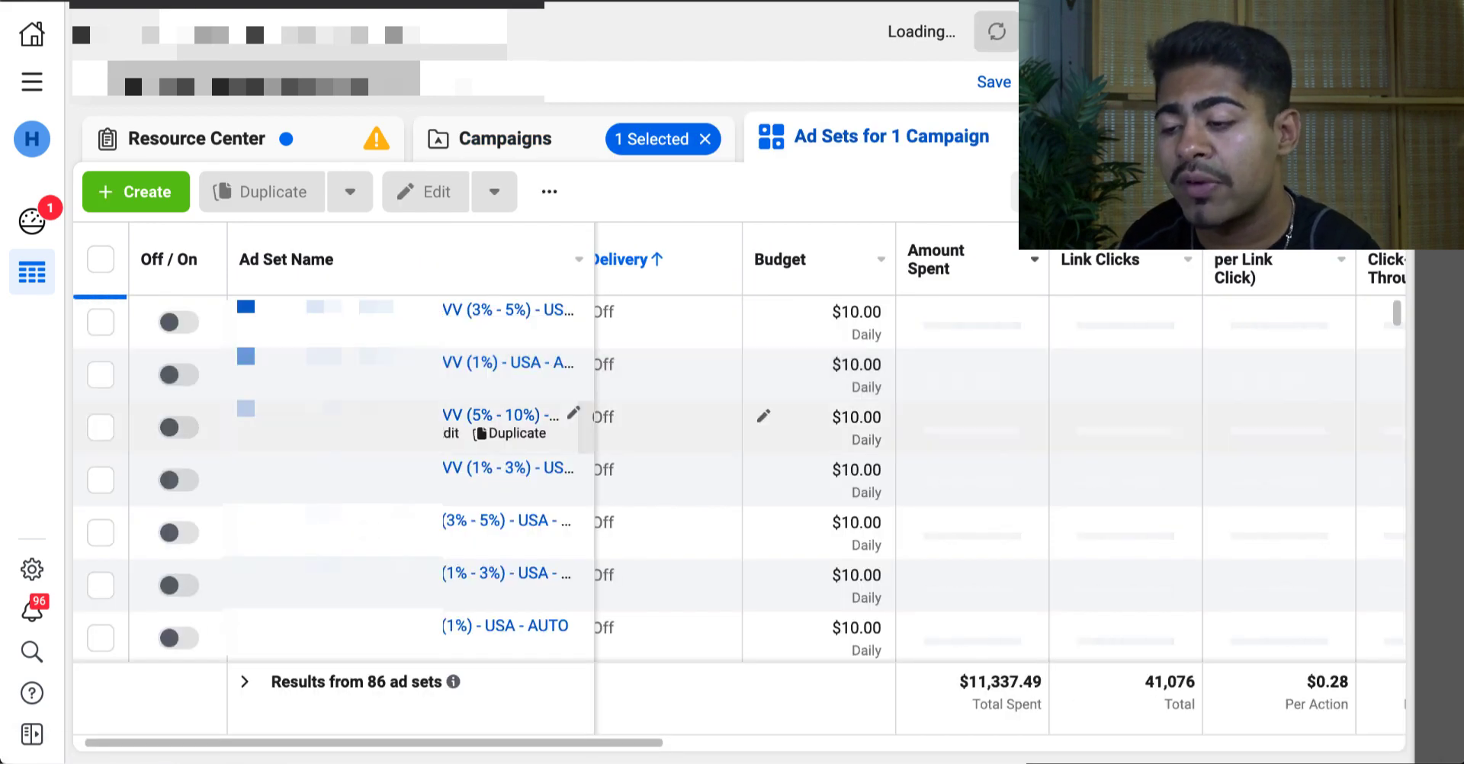
Sort the ad sets by amount spent, highest first, and narrow the Ad Set Name column
left_click(879, 269)
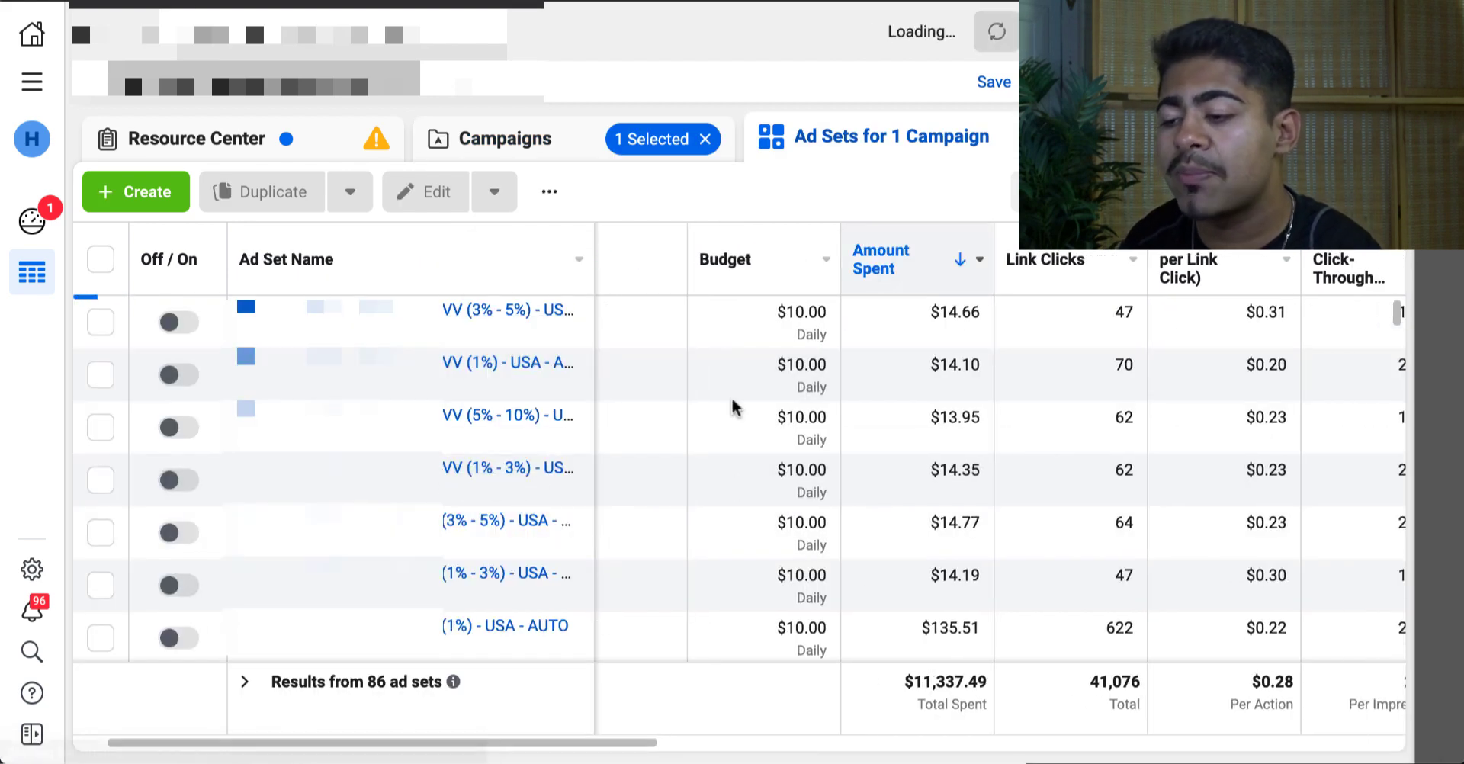
left_click_drag(592, 241, 392, 255)
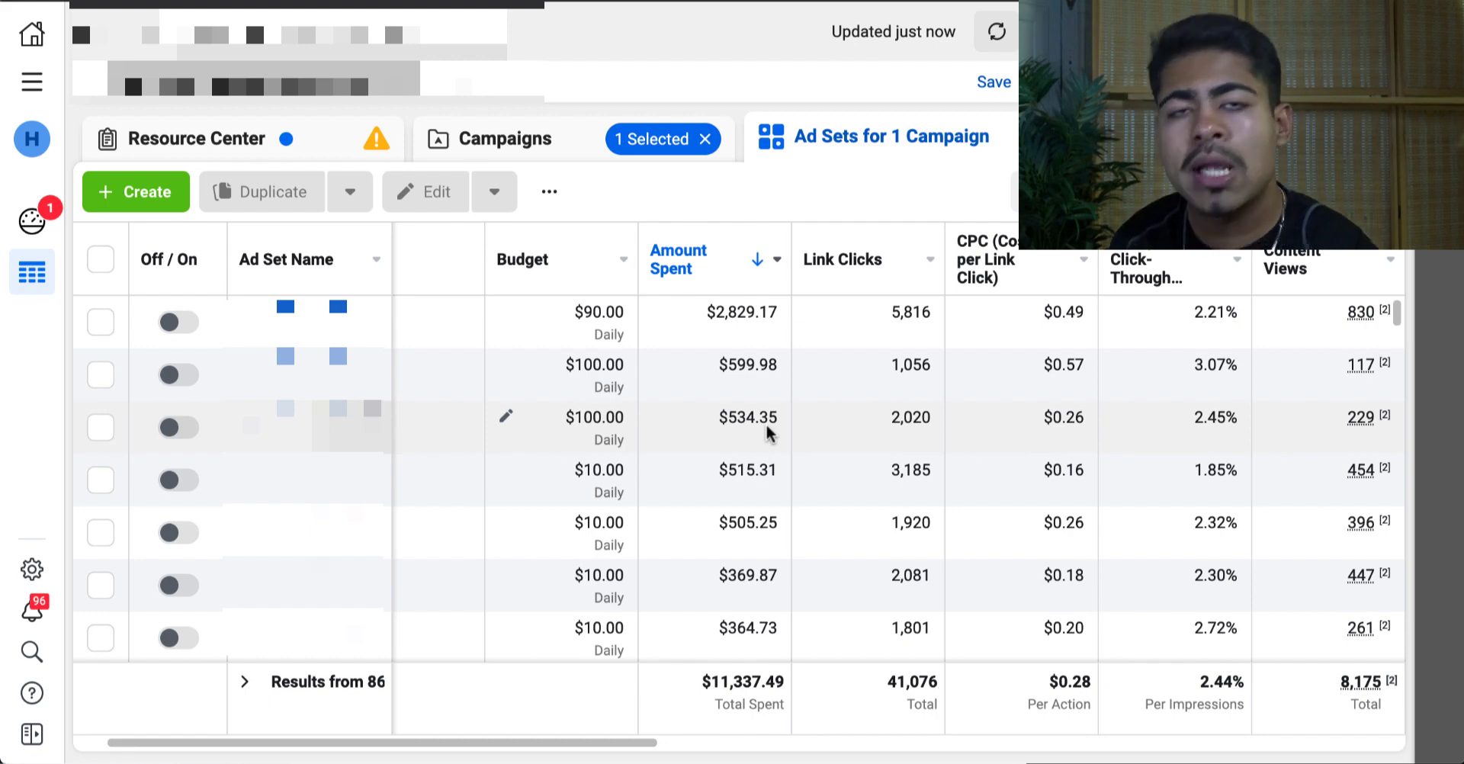
Review the ad sets' purchase costs and sort the ad sets by Purchase ROAS, highest first
scroll(766, 424, "right", 2)
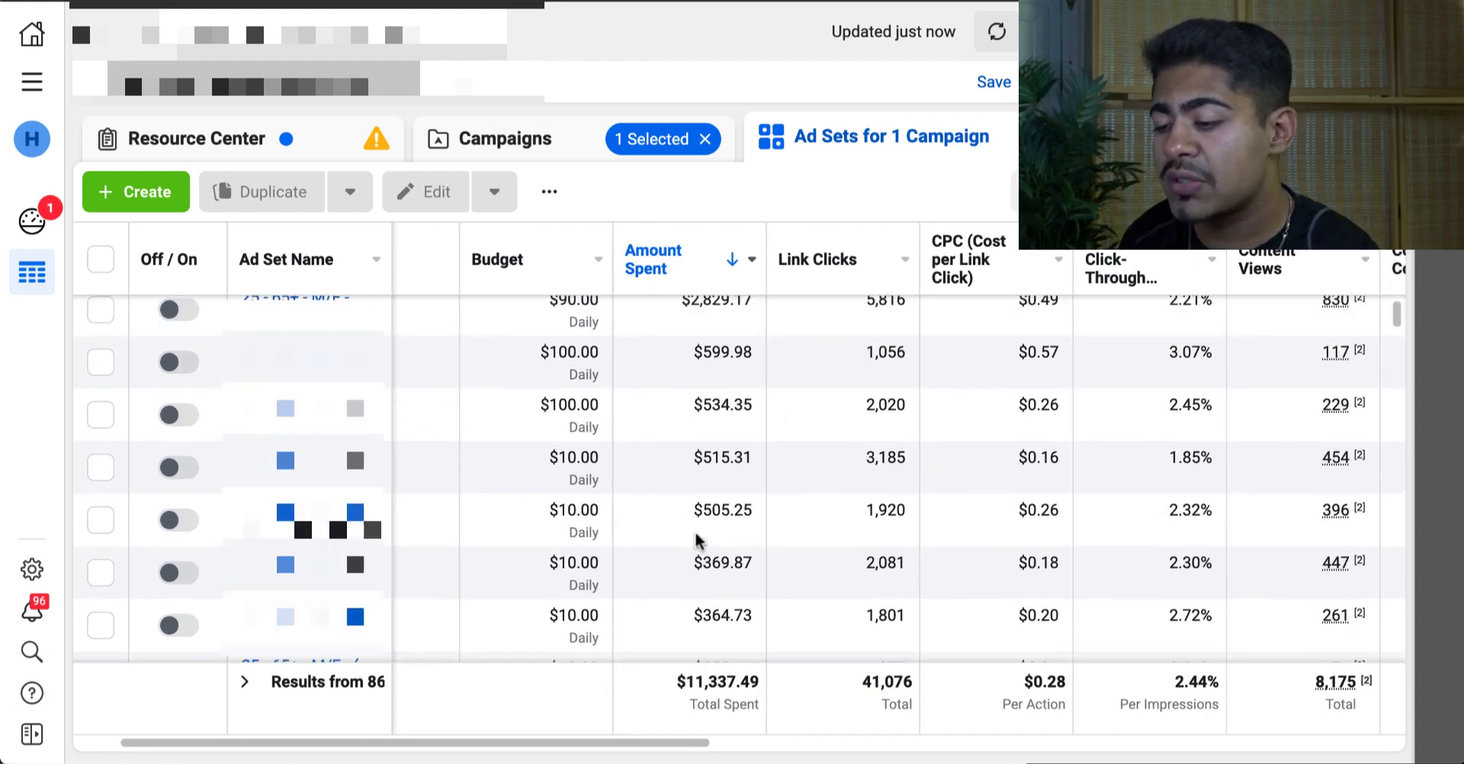
scroll(696, 540, "right", 10)
scroll(696, 540, "right", 20)
scroll(697, 540, "right", 3)
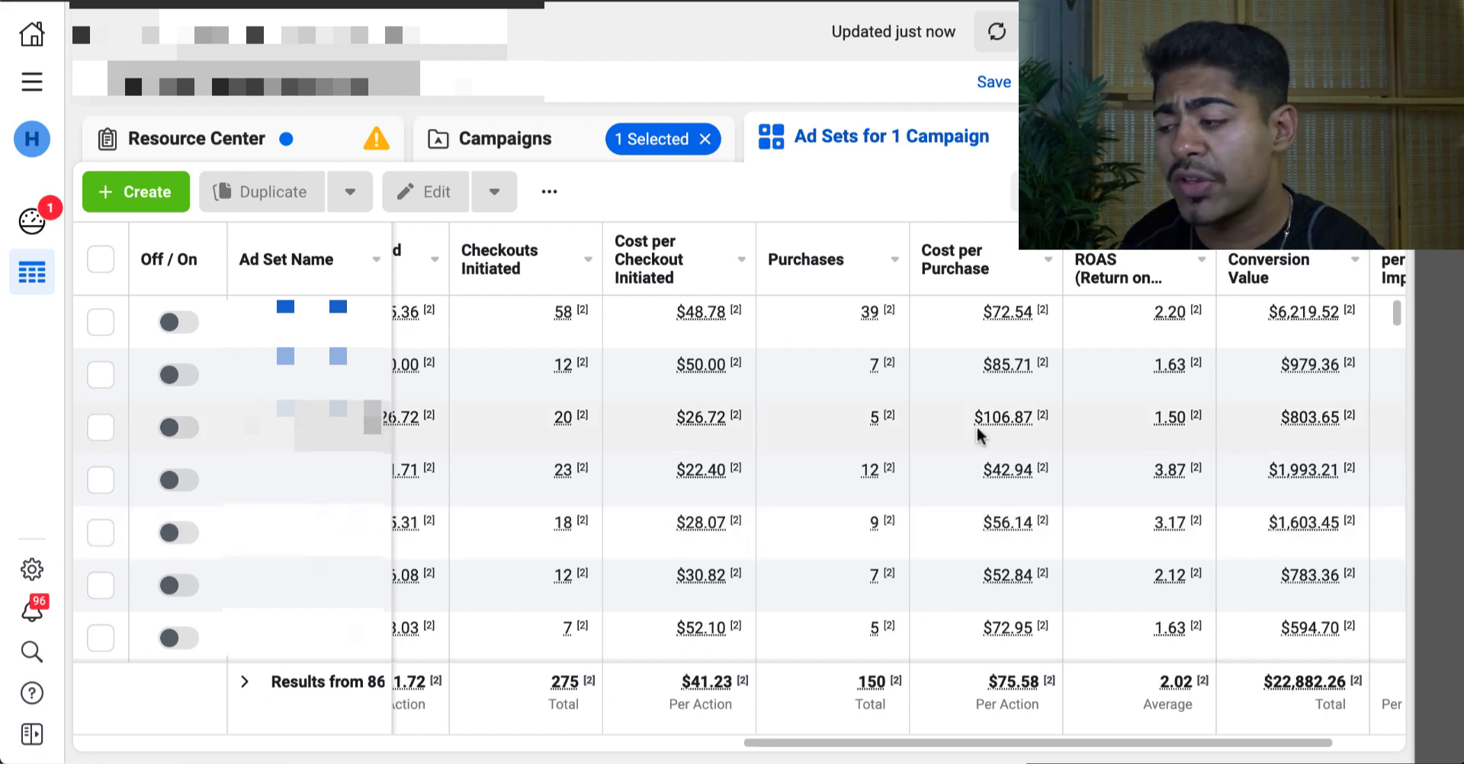
scroll(977, 427, "right", 1)
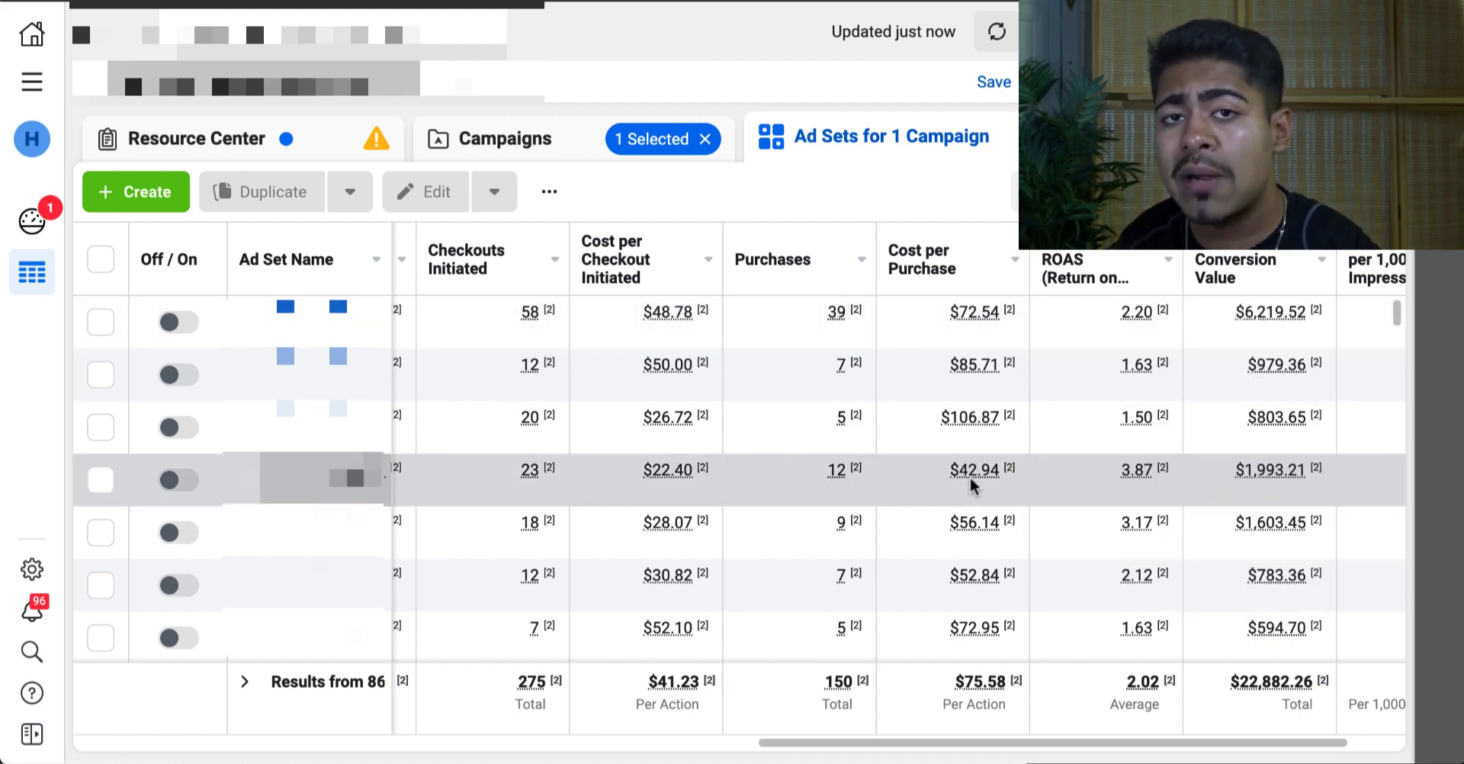
mouse_move(970, 477)
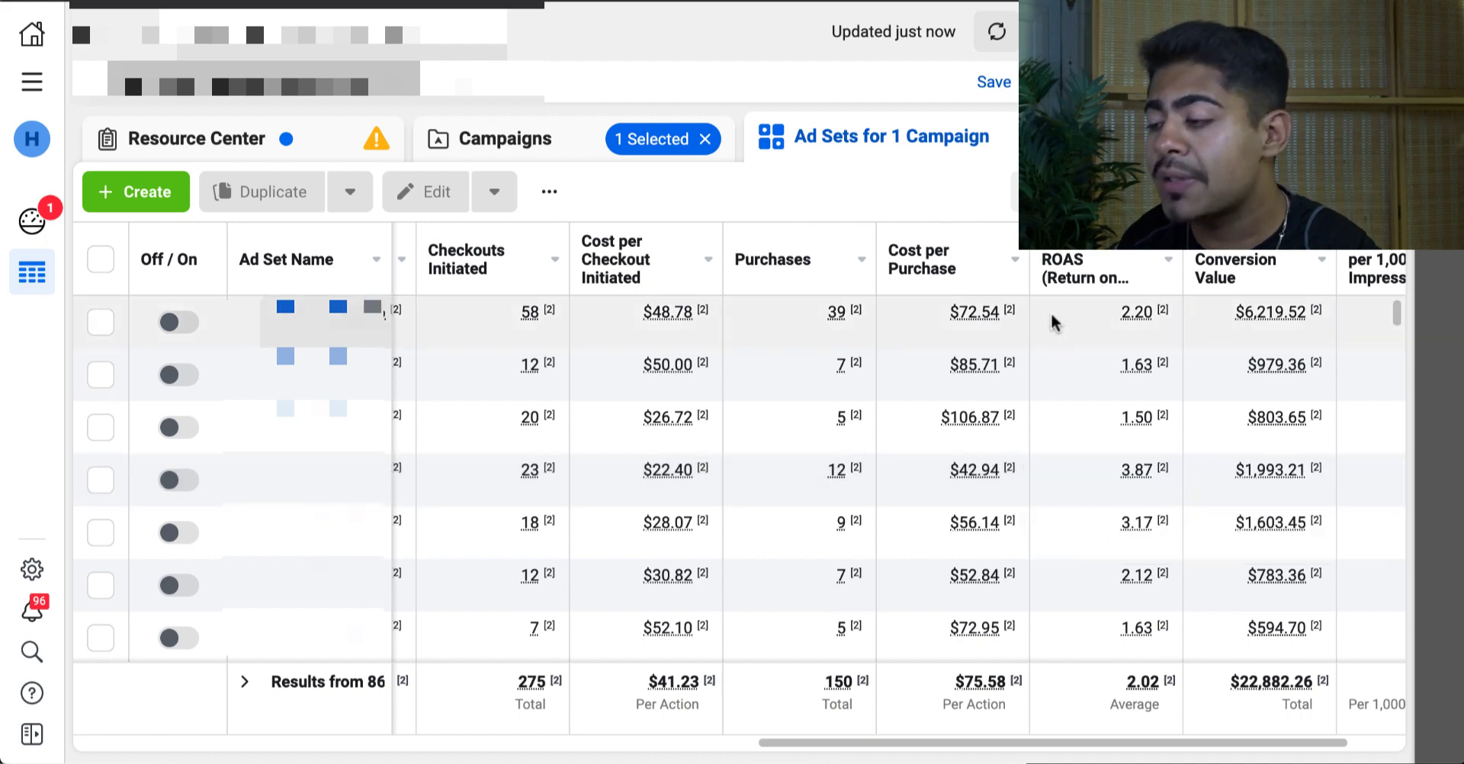
left_click(1068, 276)
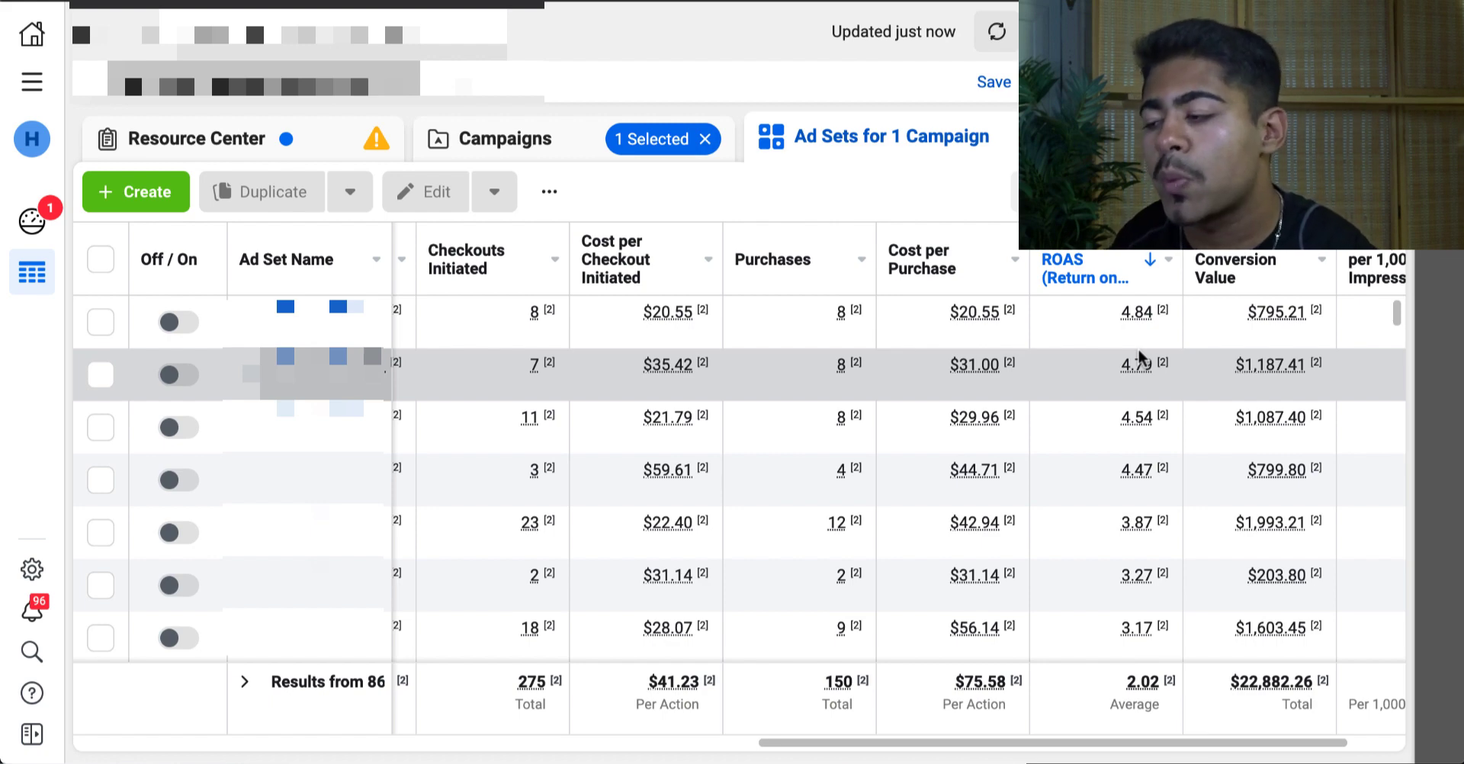
Compare the cost per purchase, add-to-cart and checkout figures of the ad sets with the highest ROAS
mouse_move(1142, 313)
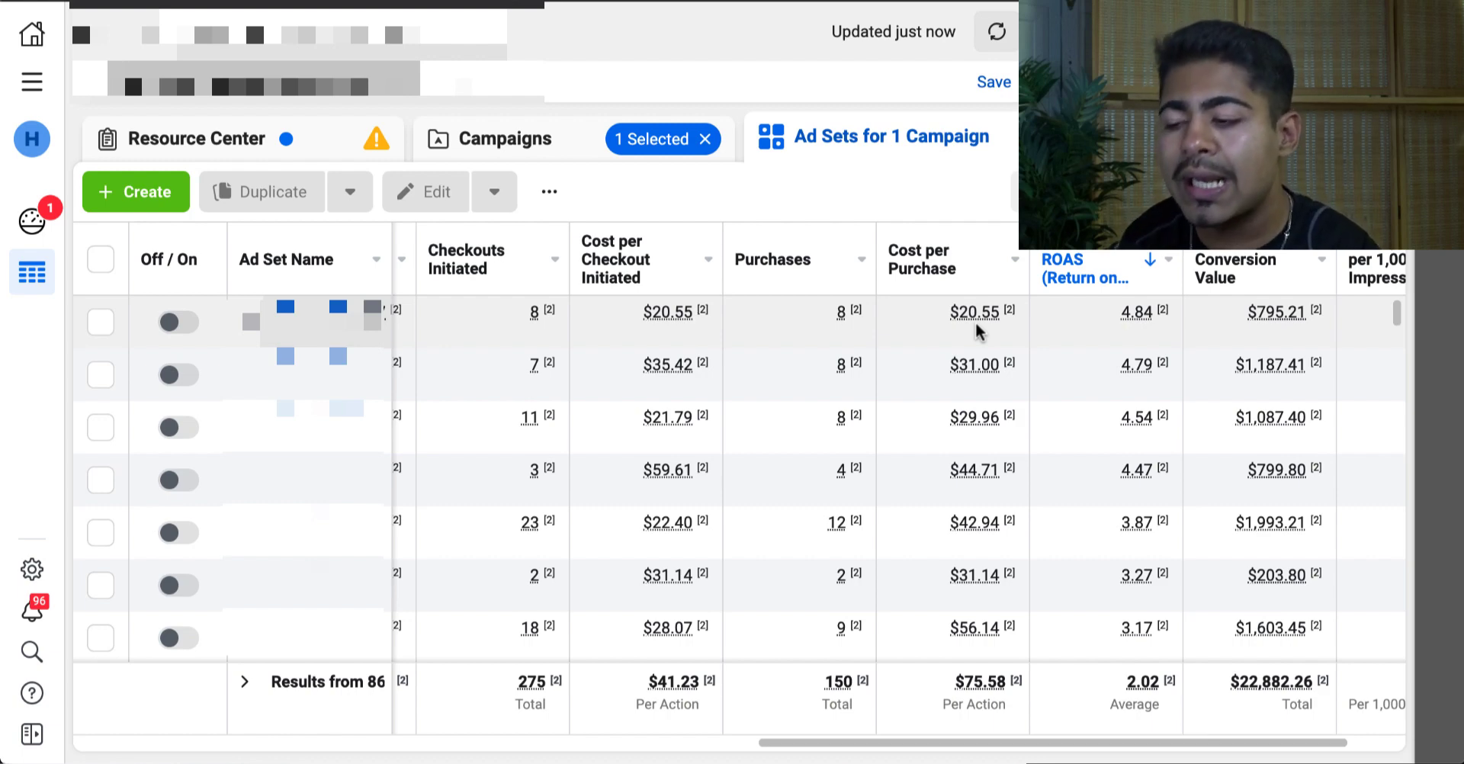
scroll(976, 322, "left", 5)
scroll(976, 321, "left", 5)
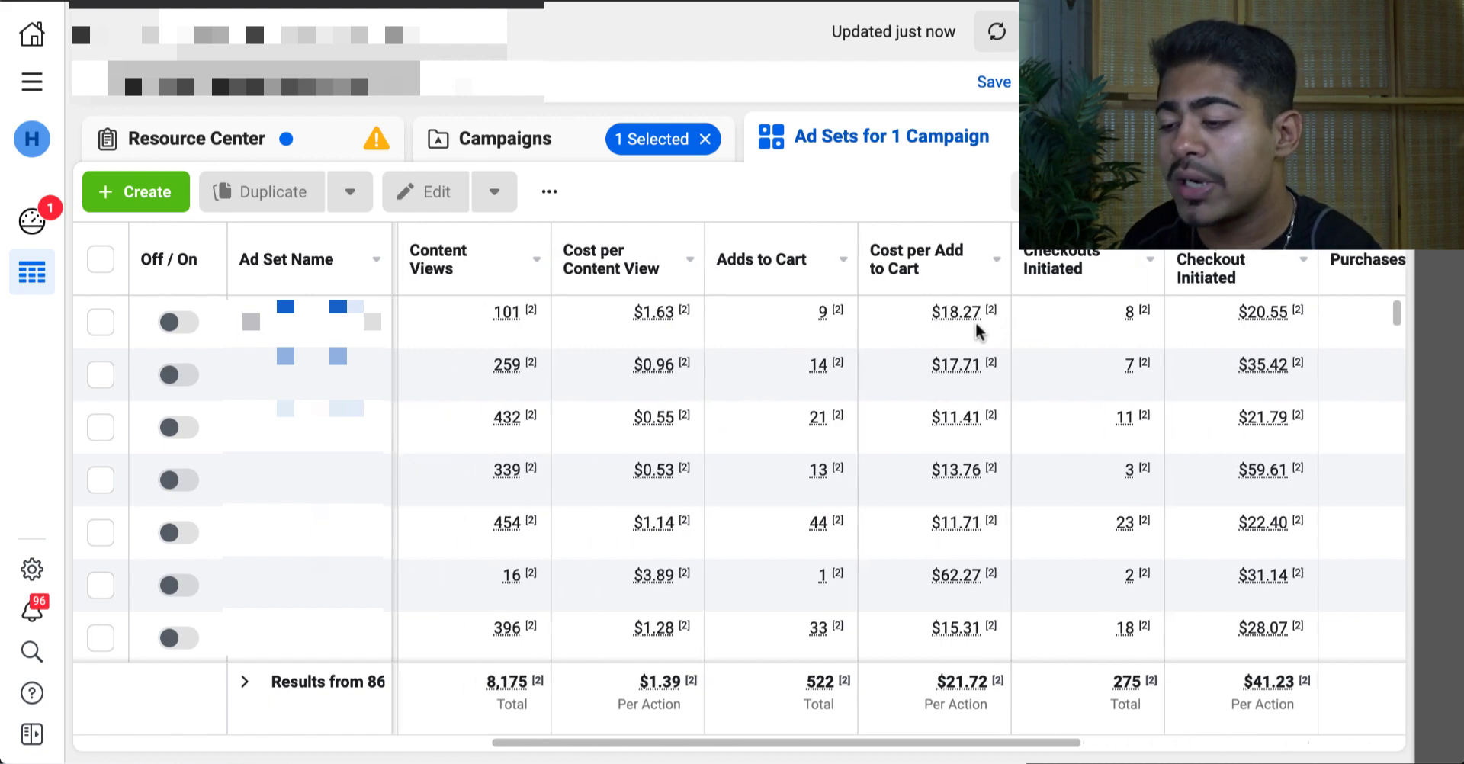
scroll(976, 322, "right", 5)
scroll(976, 322, "right", 5)
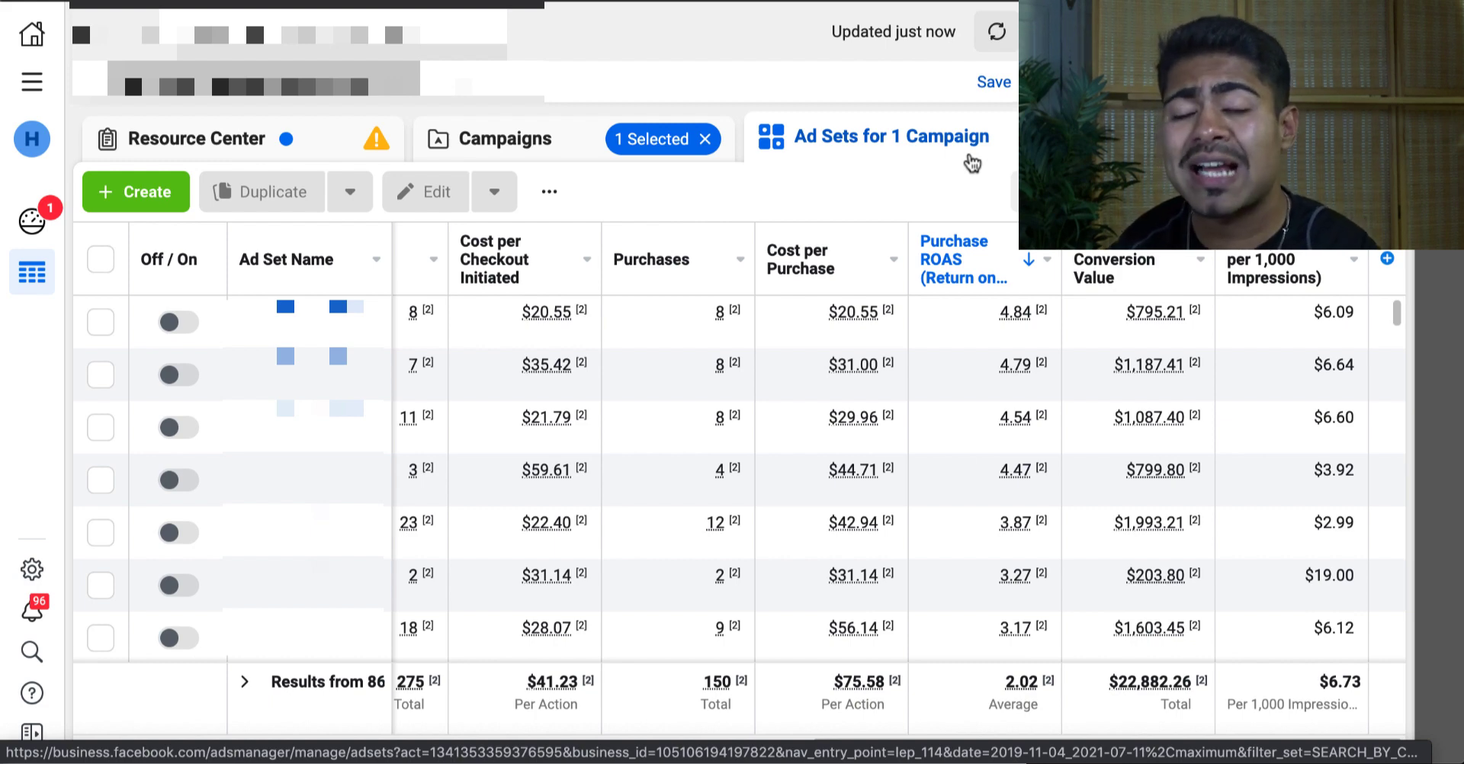
Return to the campaign list, reopen the top-spending campaign's ad sets and set the date range to Apr 1 – Apr 15, 2021
left_click(569, 150)
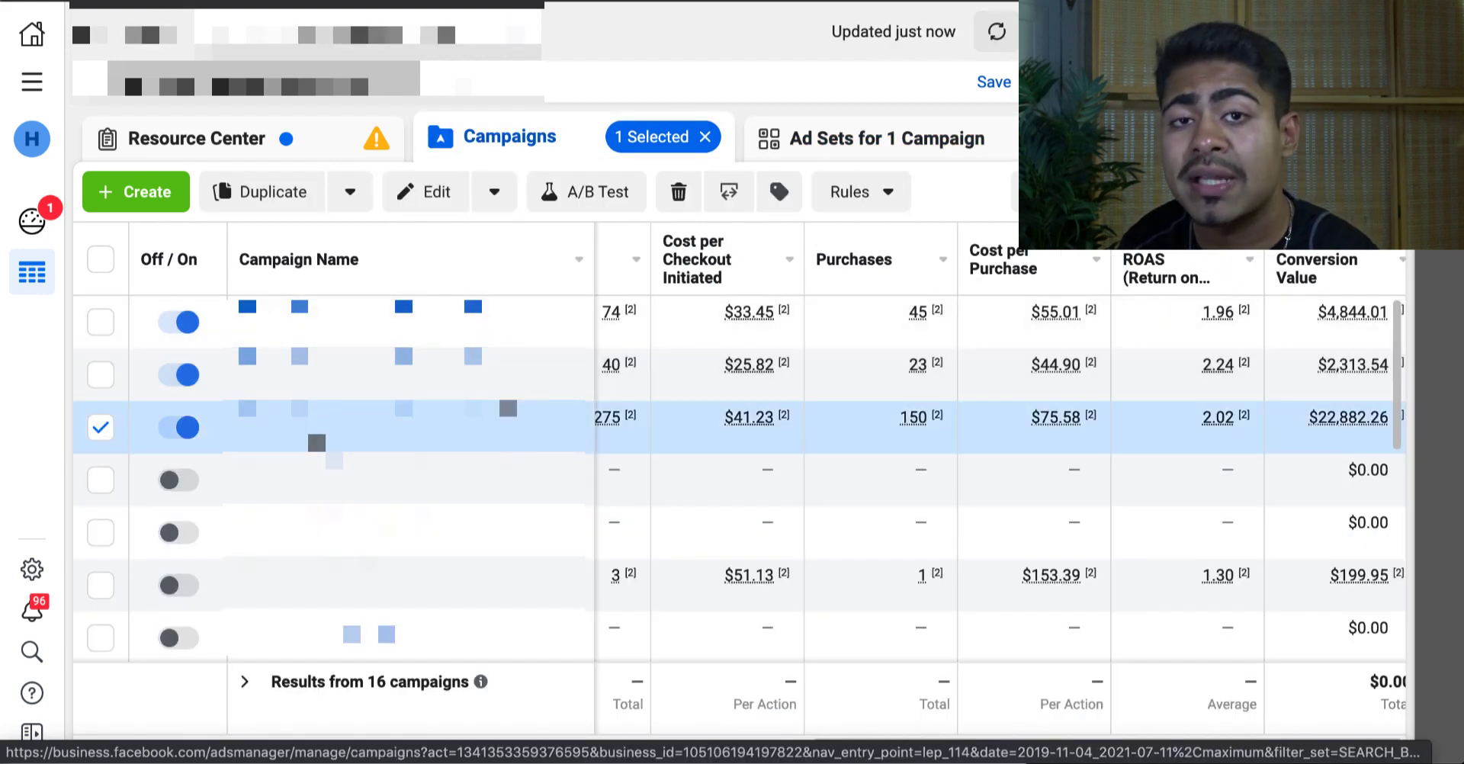
left_click(325, 434)
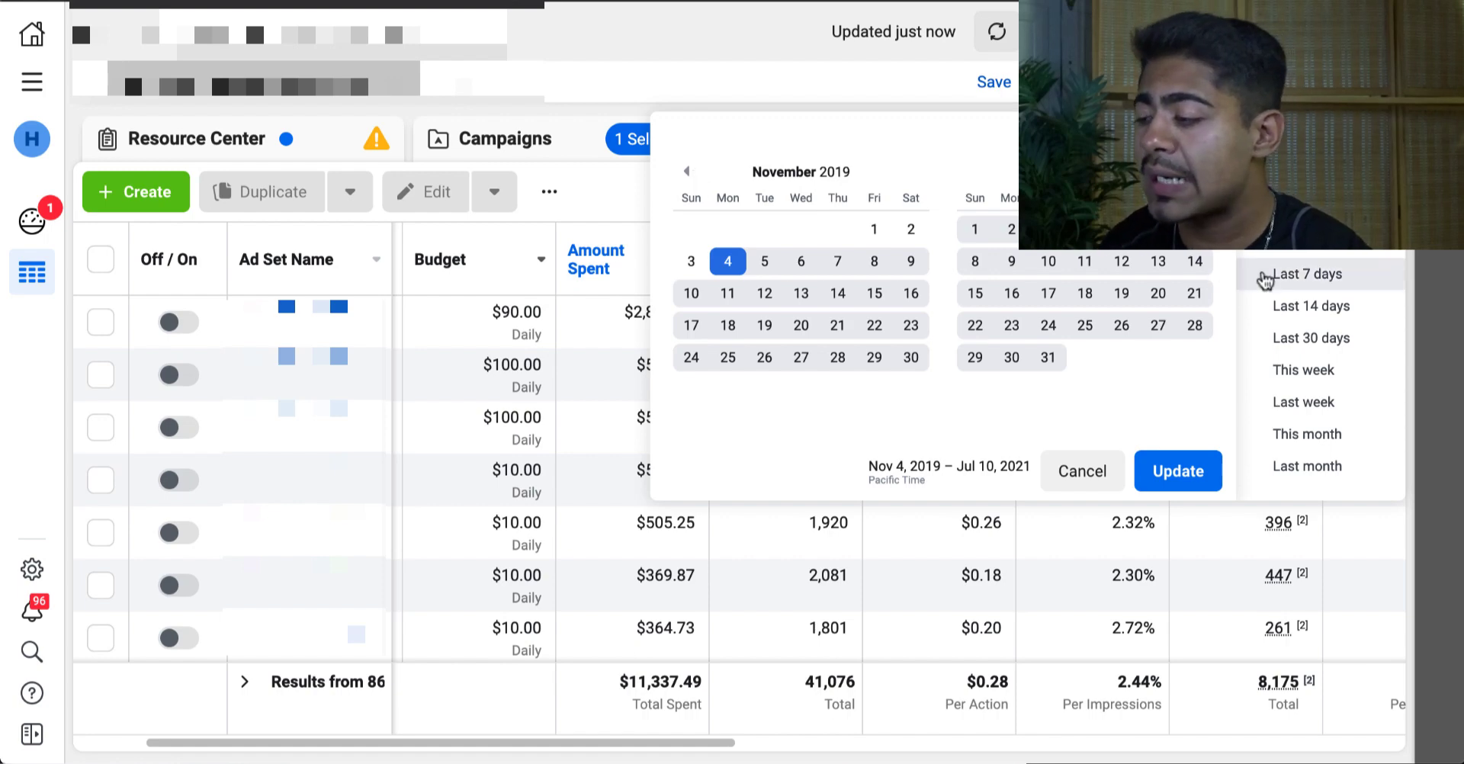
left_click(874, 267)
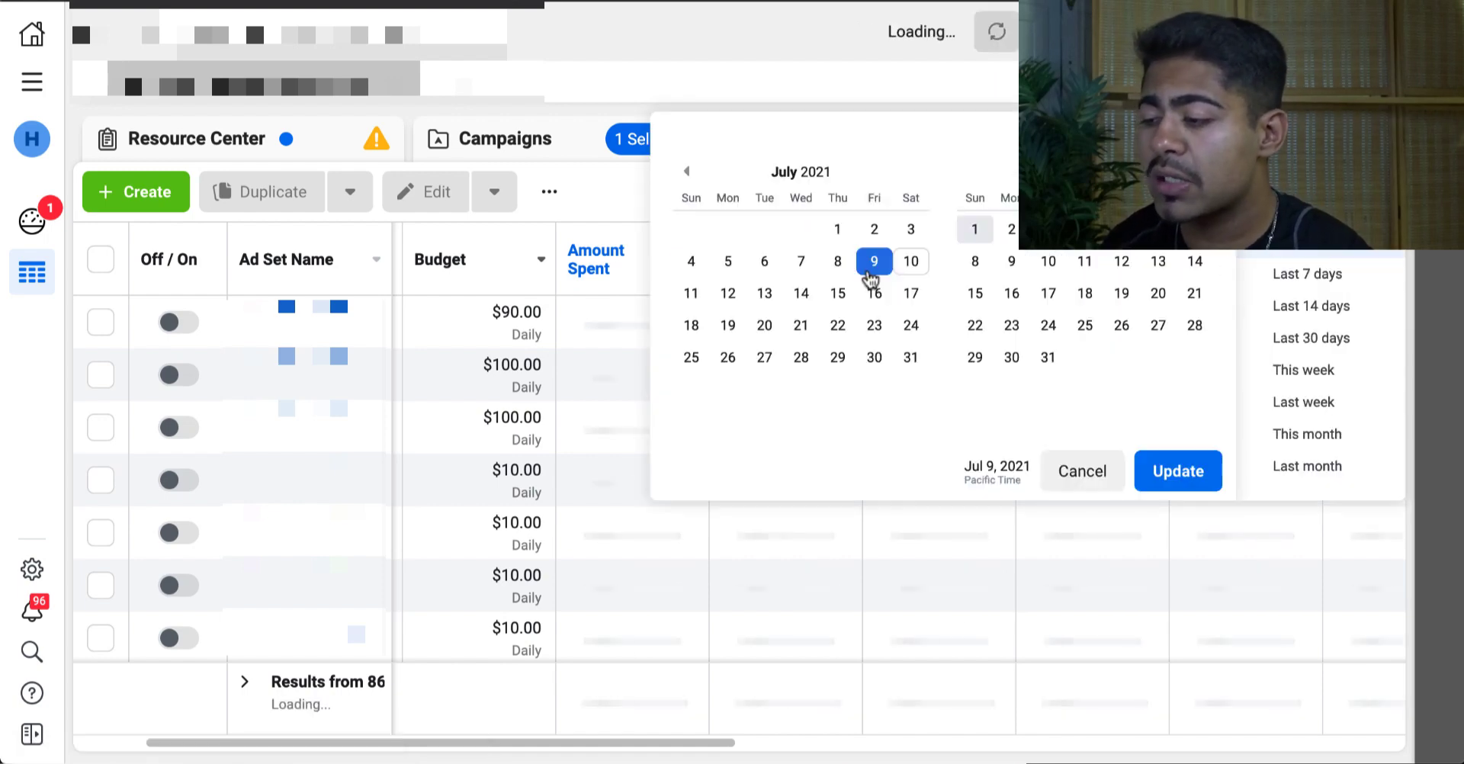
left_click(686, 174)
left_click(686, 177)
left_click(686, 177)
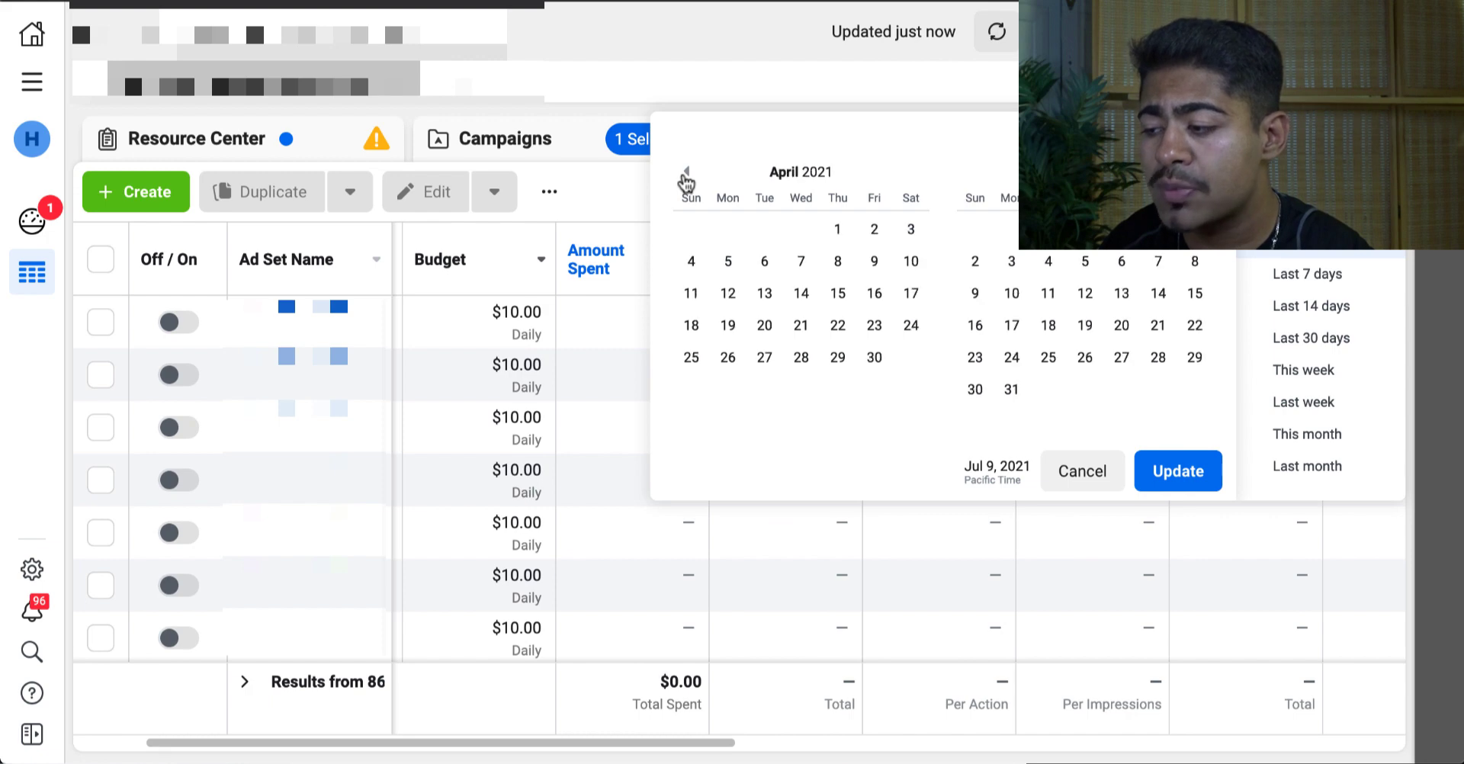
left_click(838, 229)
left_click(836, 294)
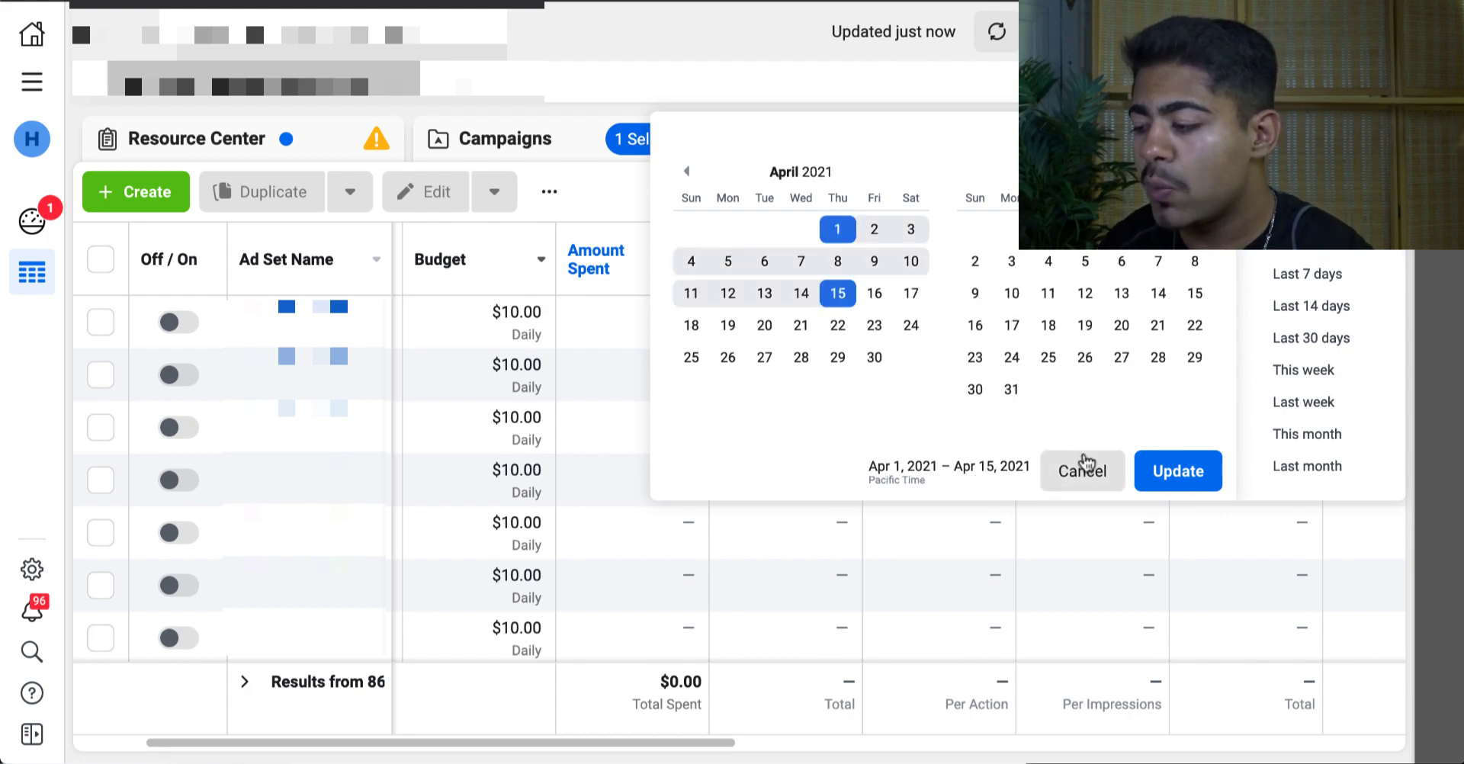
left_click(1157, 485)
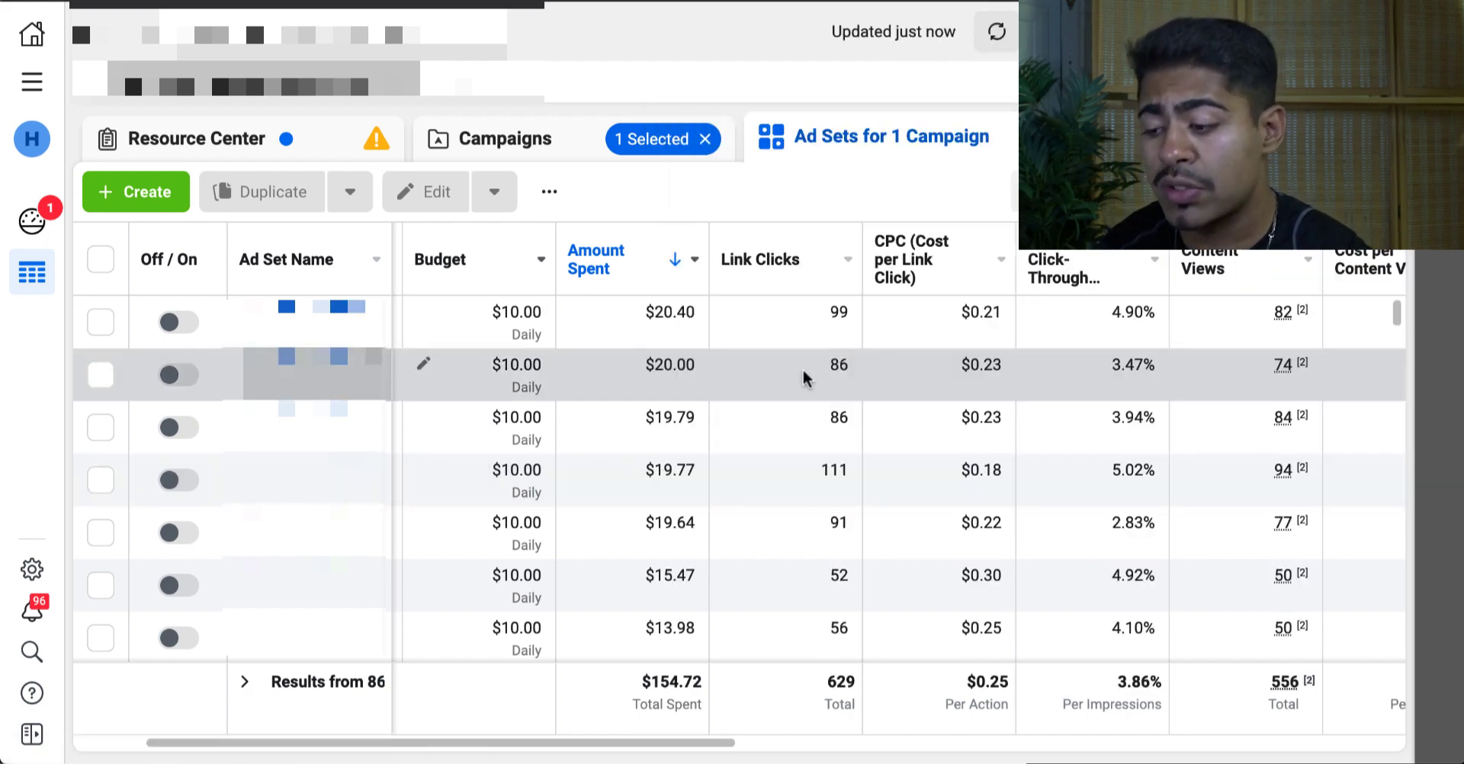
Check the ad sets' spend and click figures for the period and sort the ad sets by Purchases, highest first
scroll(653, 488, "down", 1)
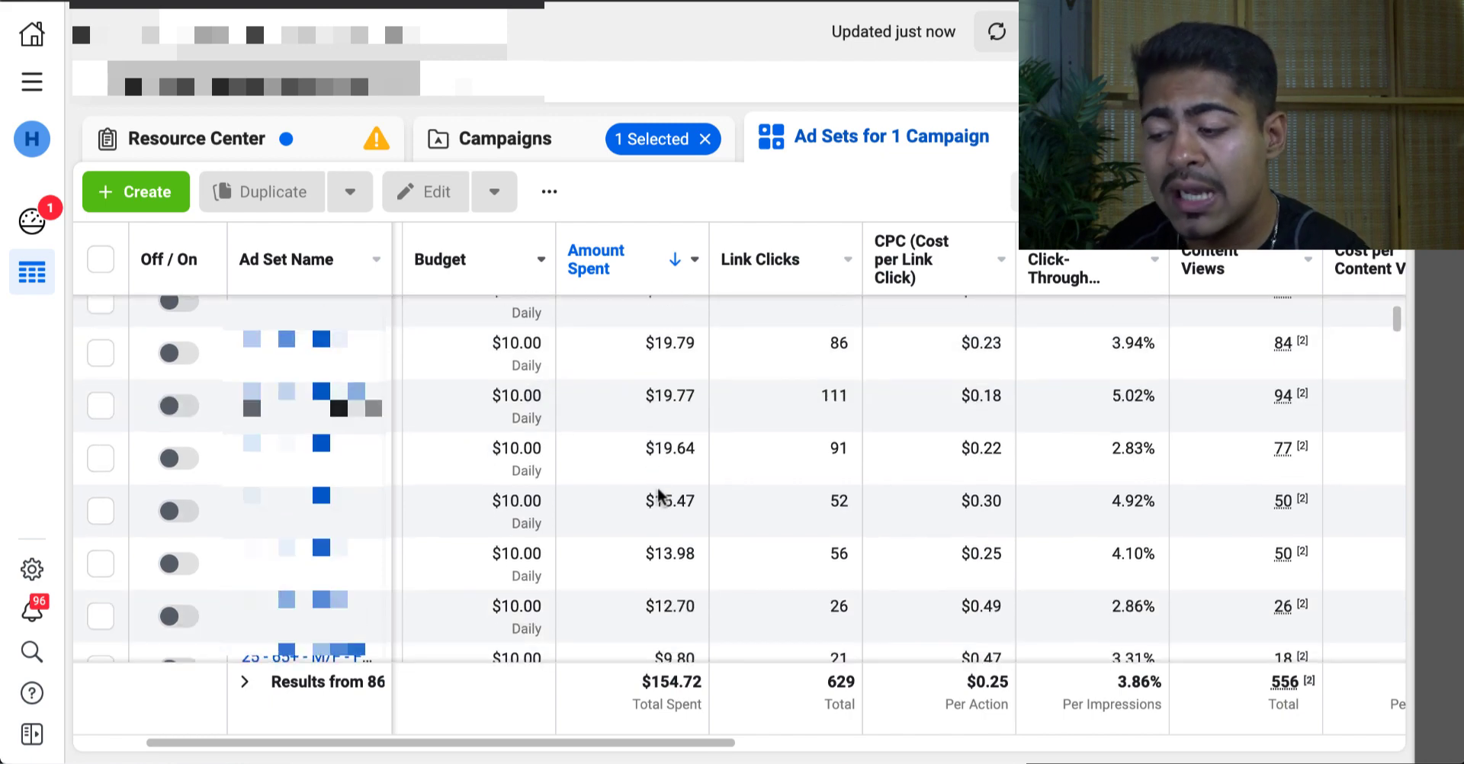
scroll(658, 494, "down", 1)
scroll(658, 494, "up", 2)
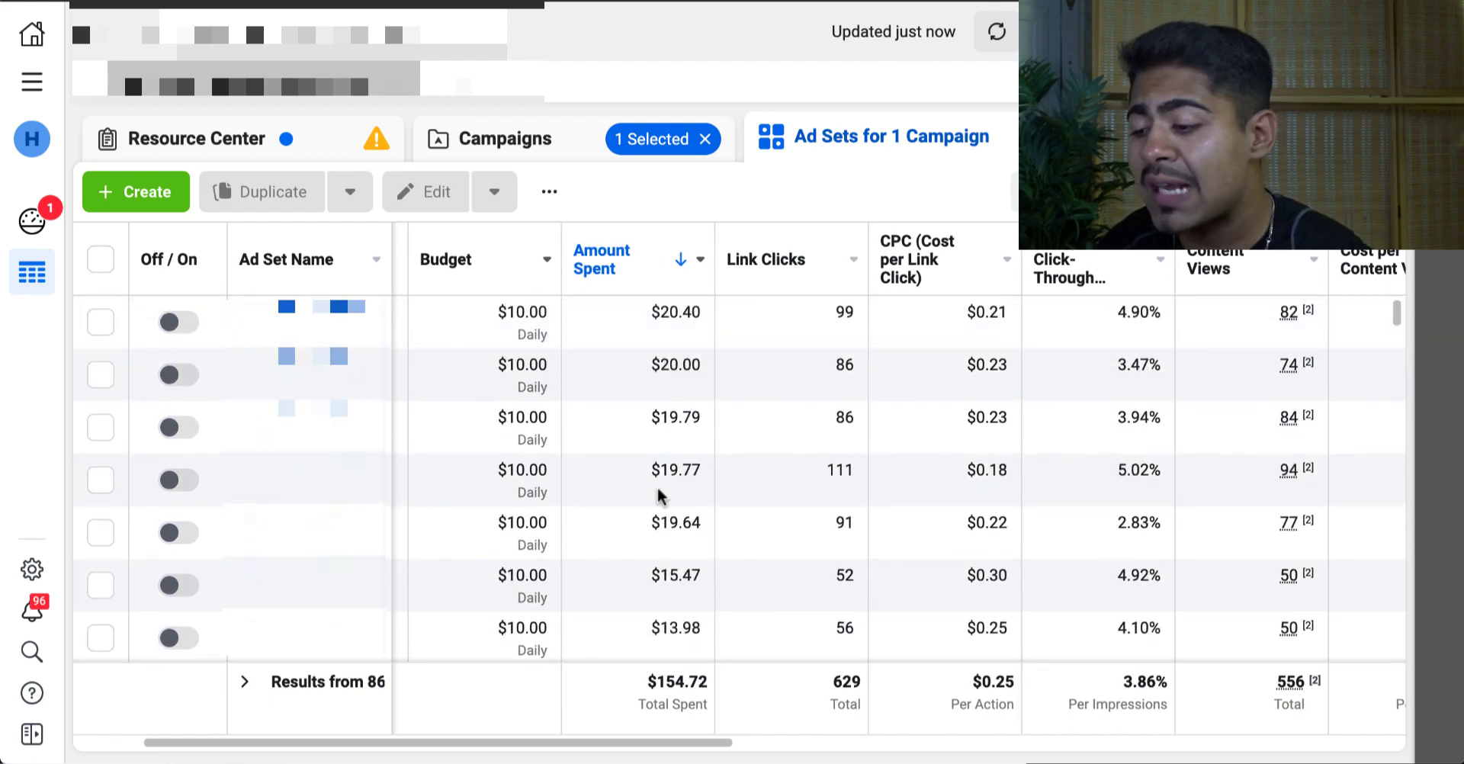
scroll(658, 597, "right", 2)
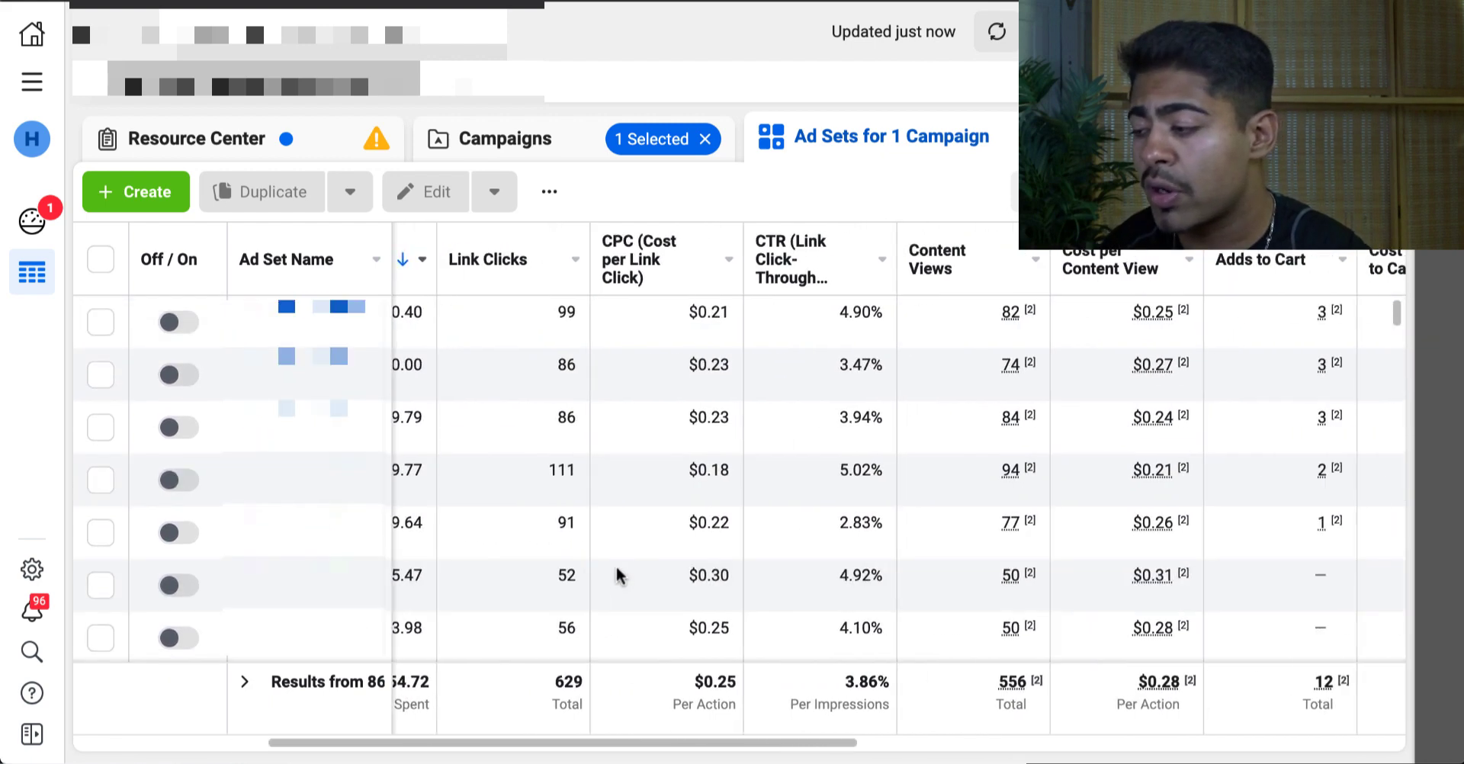
scroll(618, 576, "right", 8)
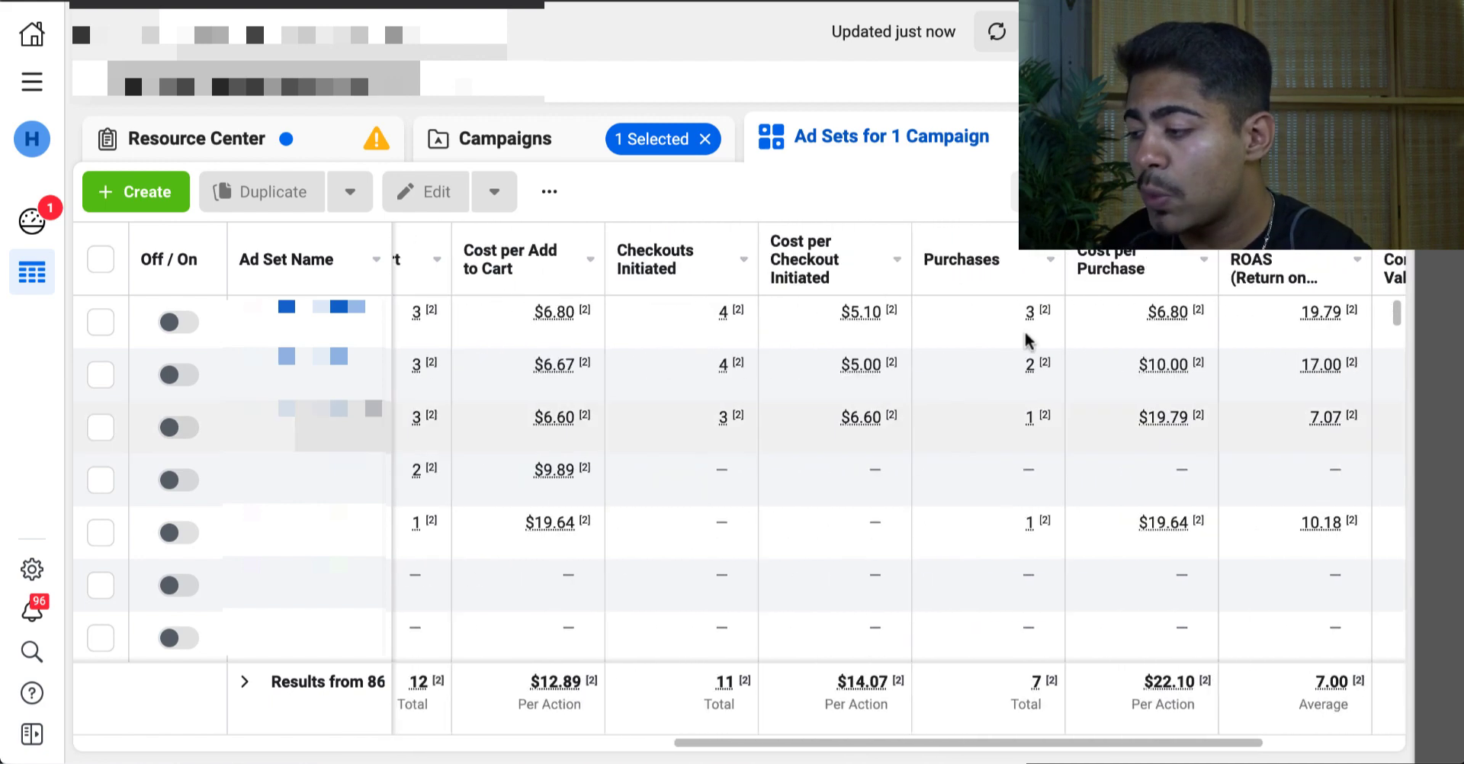
left_click(995, 271)
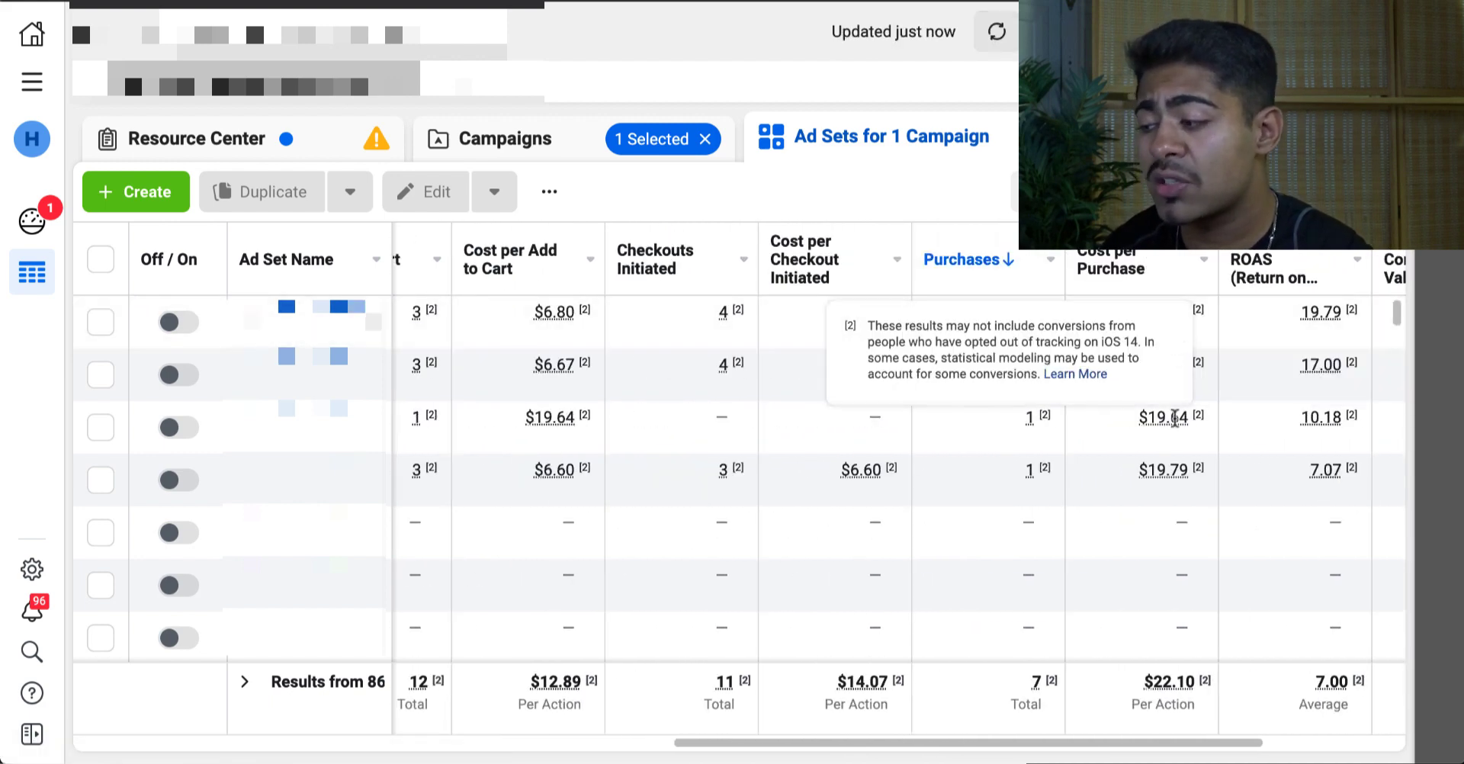
Compare the Purchase ROAS, conversion value, amount spent, add-to-cart and checkout costs of the ad sets with the most purchases
scroll(1243, 423, "right", 2)
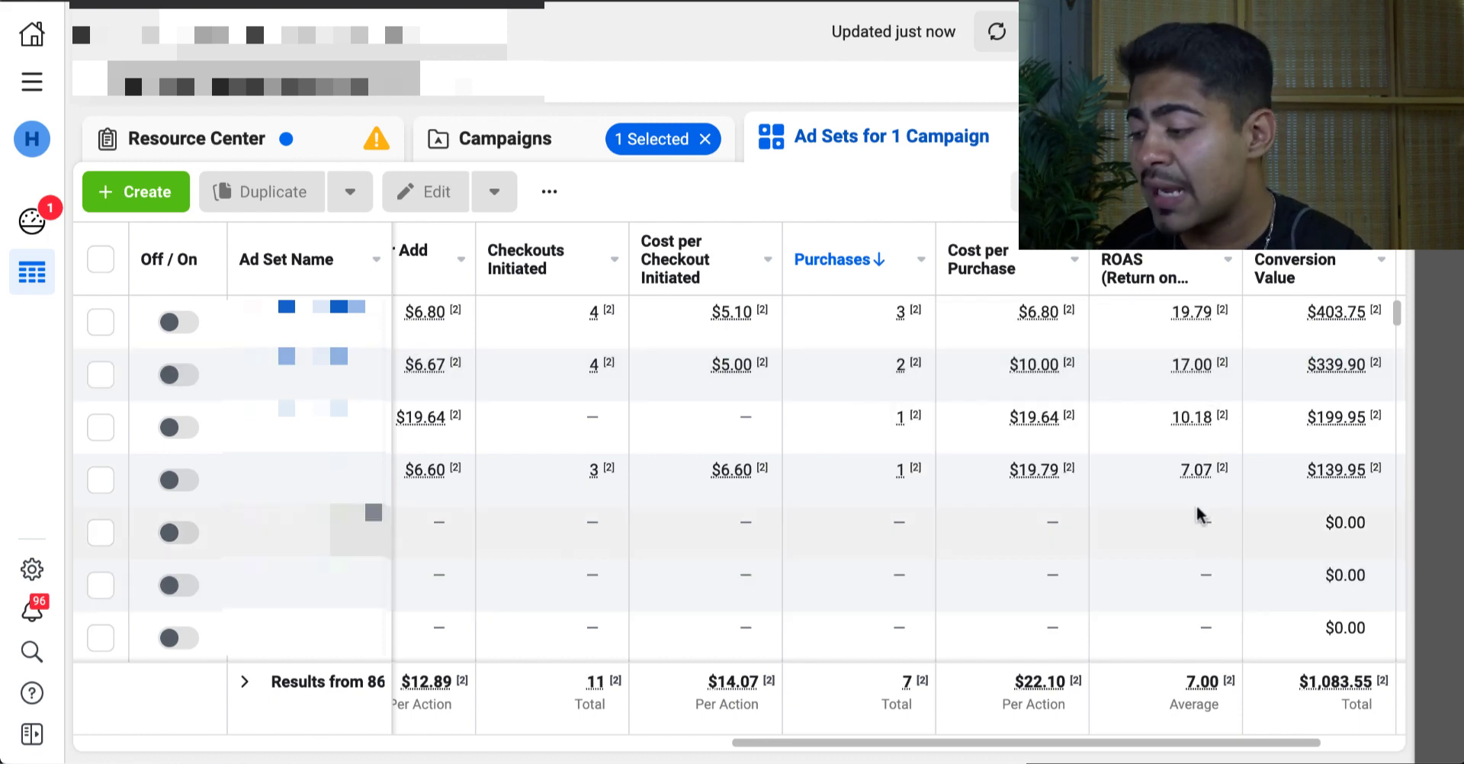
mouse_move(1197, 474)
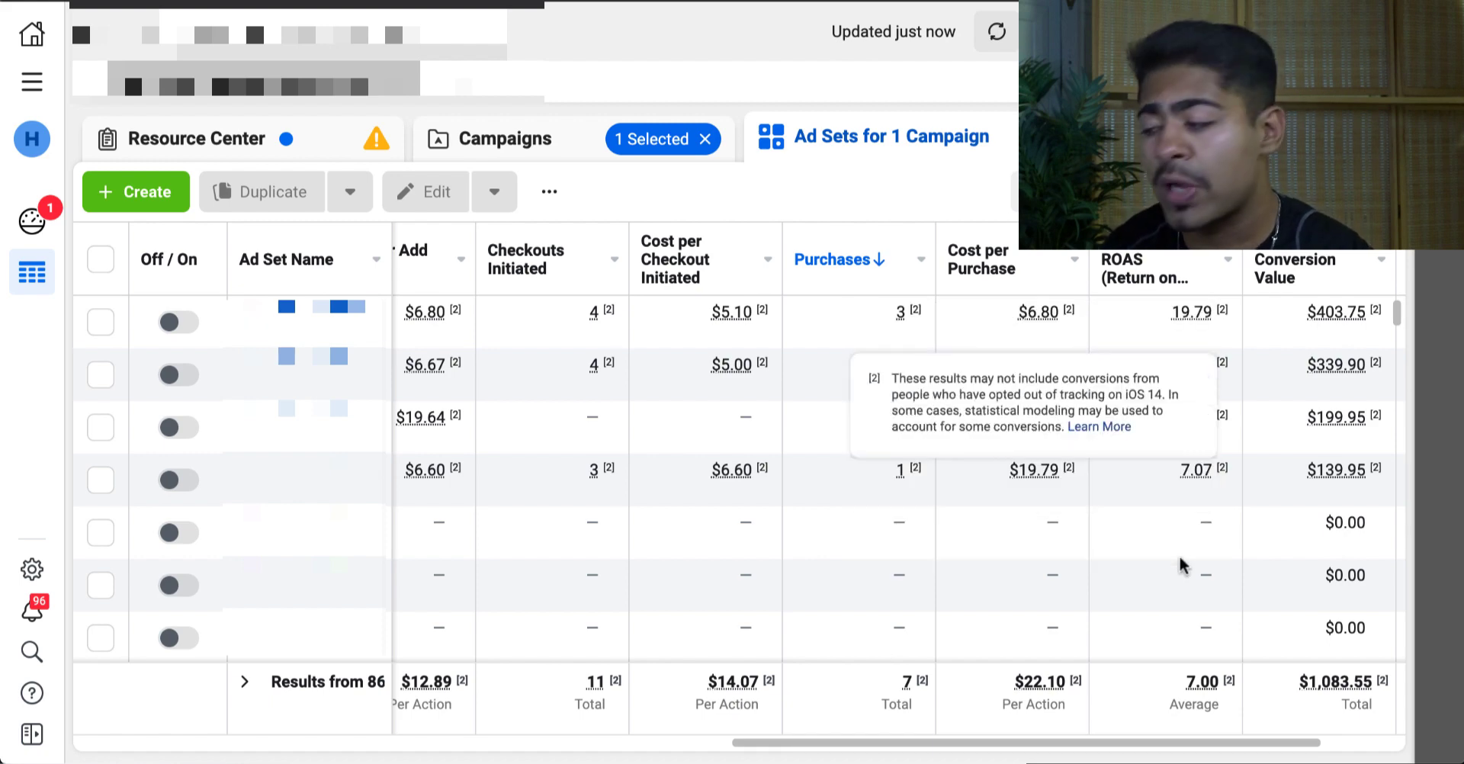
scroll(1105, 410, "left", 10)
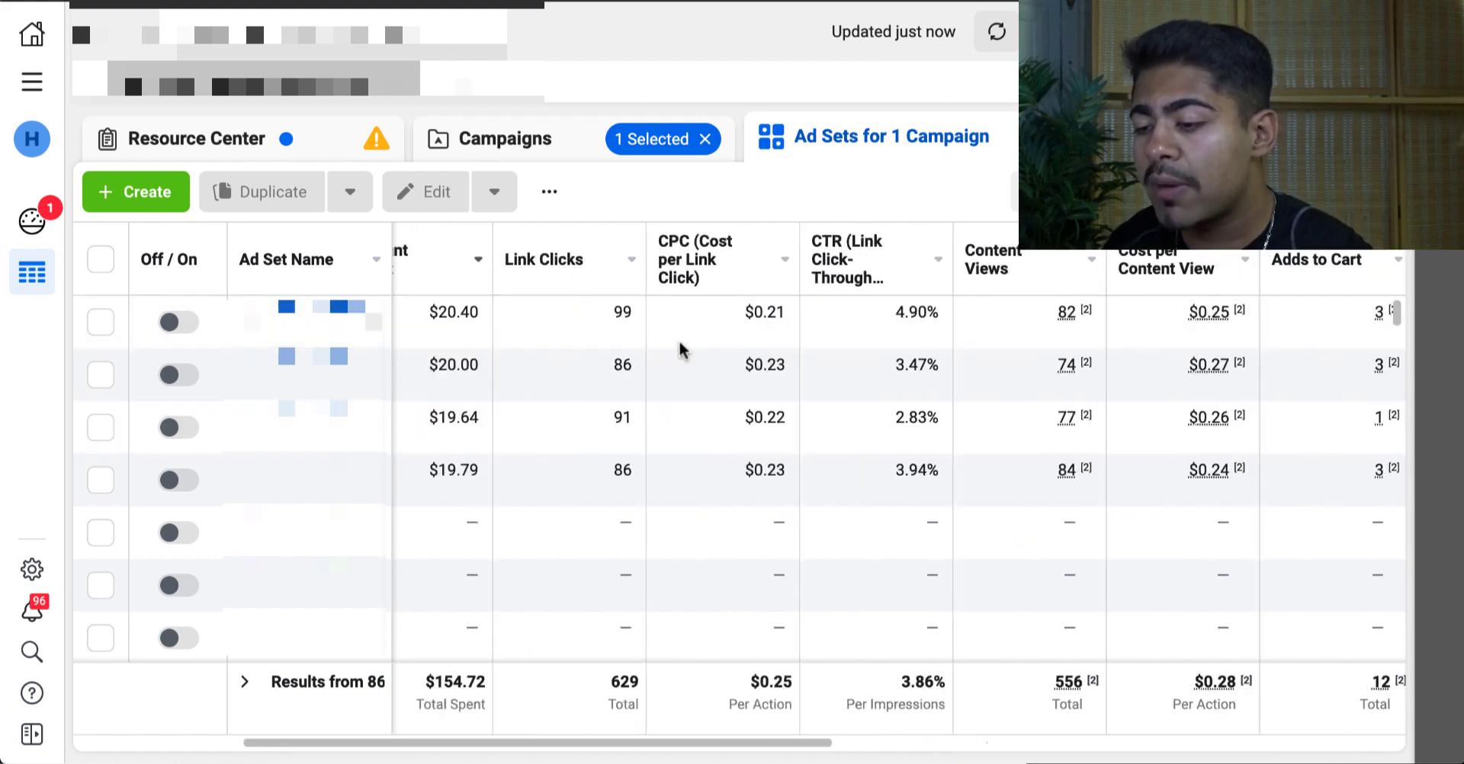
scroll(679, 340, "left", 3)
scroll(865, 309, "right", 12)
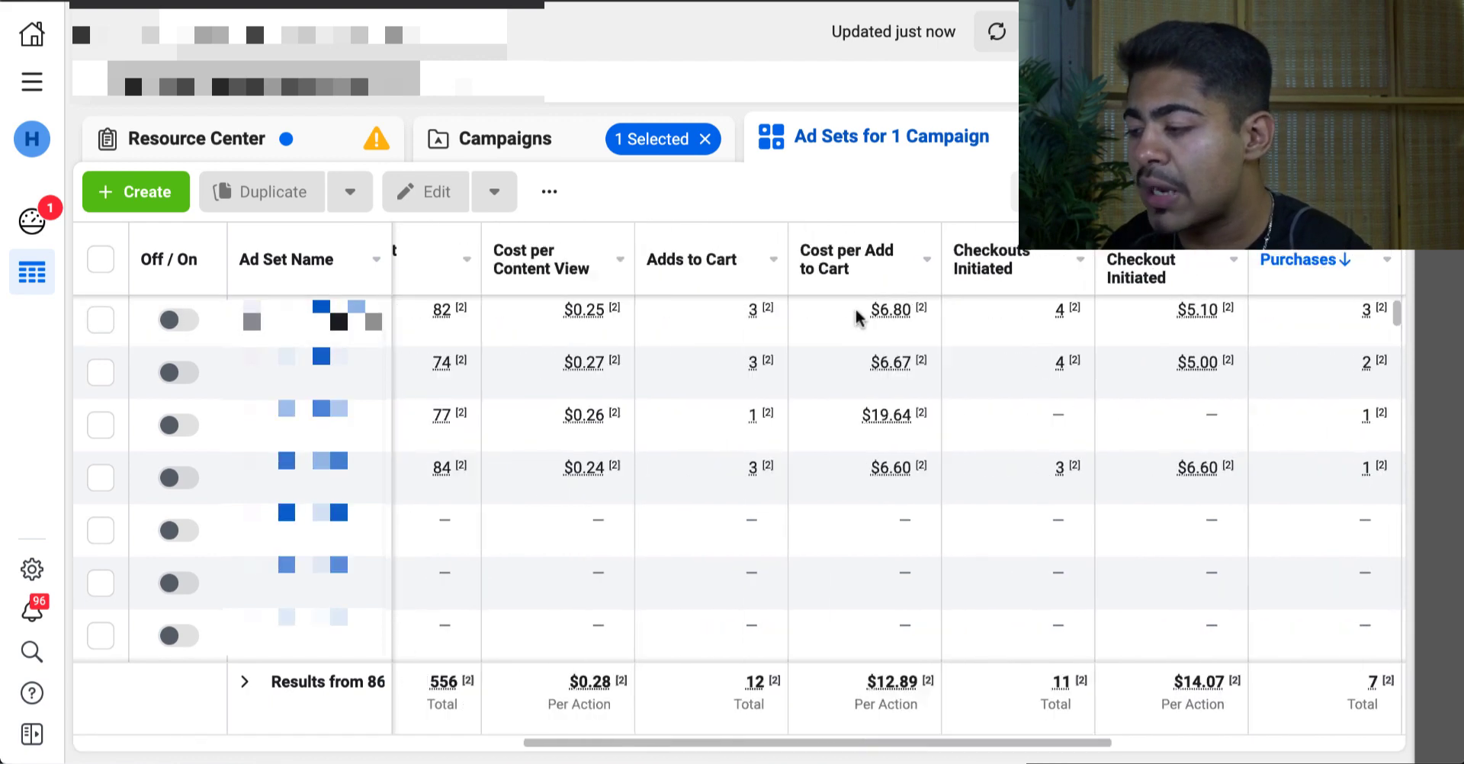
scroll(856, 312, "right", 8)
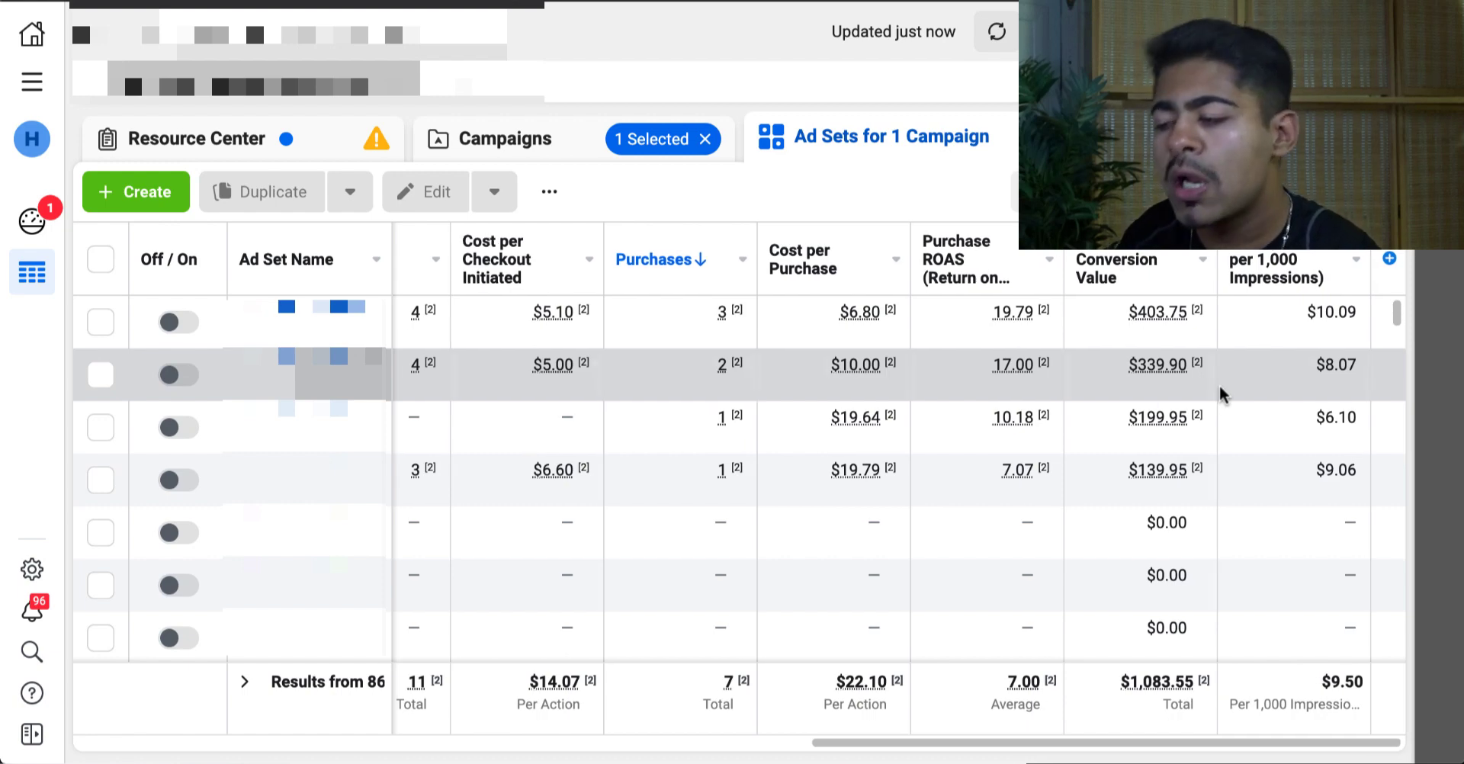
scroll(1064, 412, "left", 3)
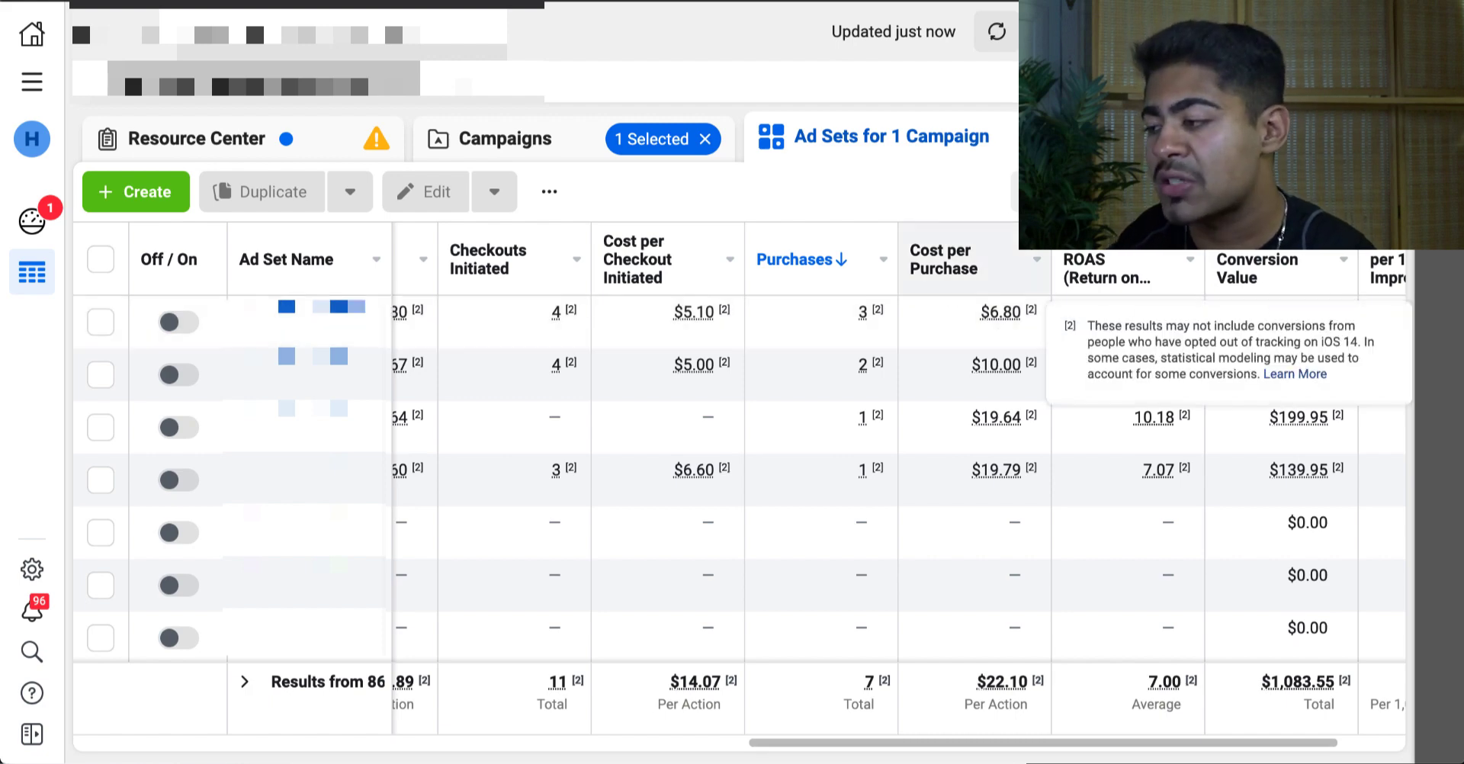
Extend the reporting date range to the whole month, Apr 1 – Apr 30, 2021
left_click(1235, 31)
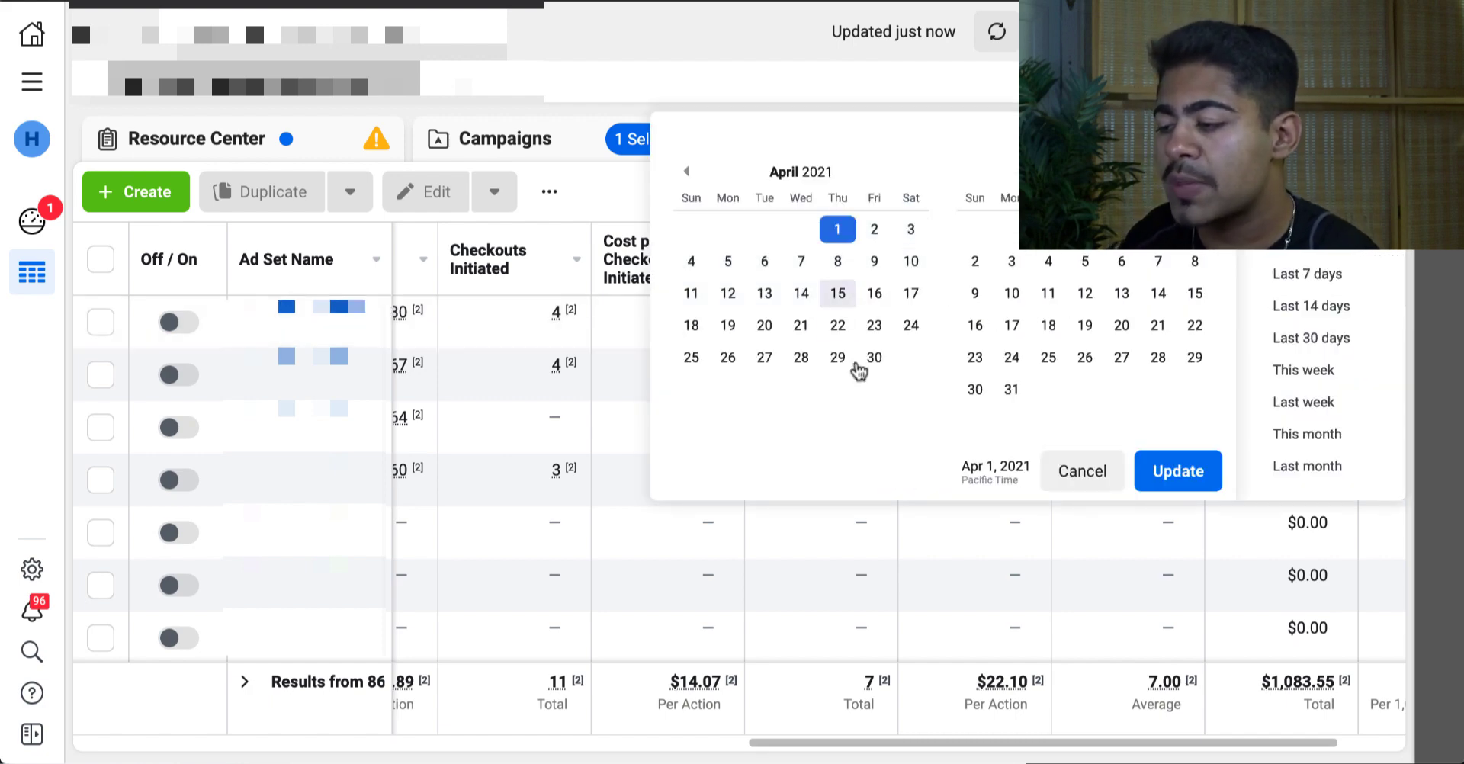
left_click(843, 242)
left_click(874, 357)
left_click(1166, 474)
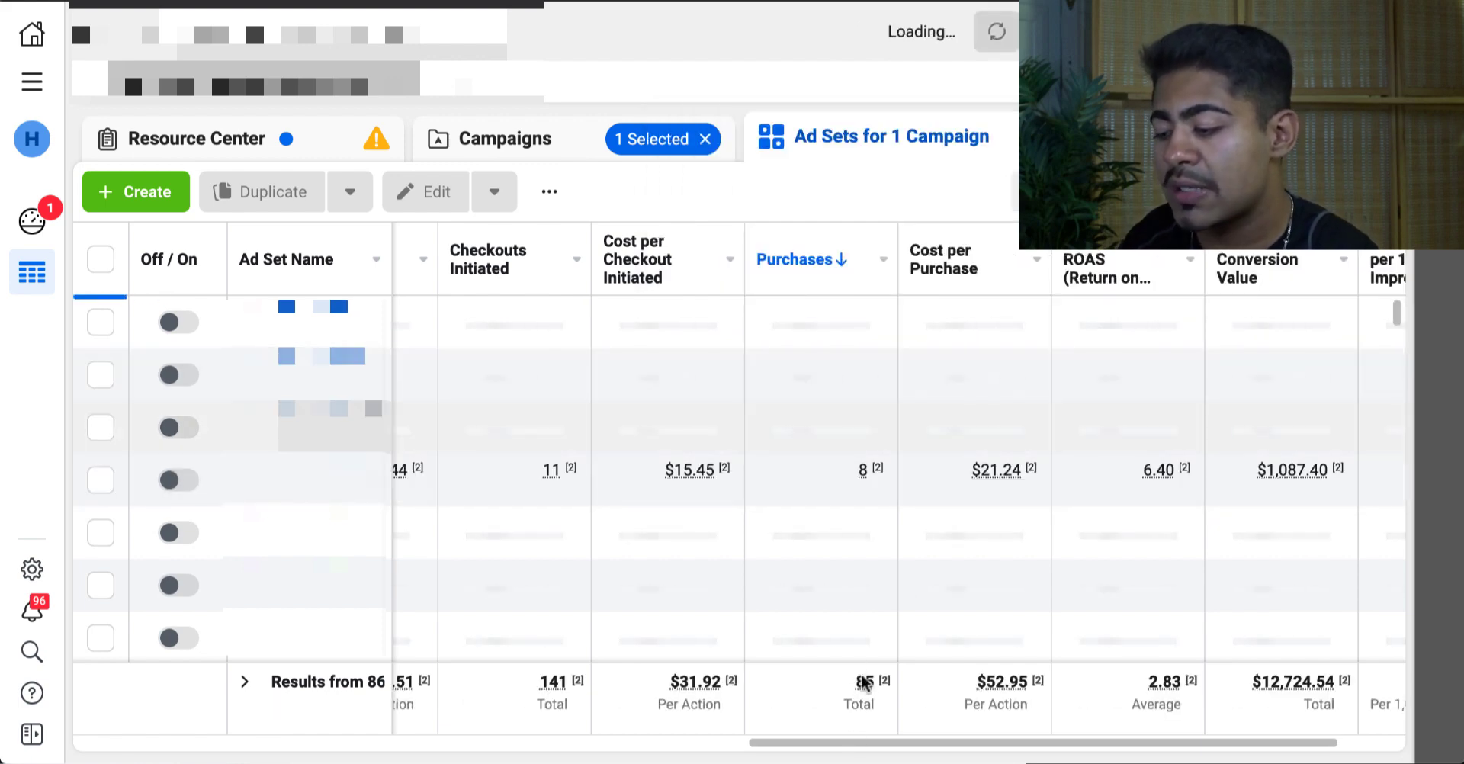
Sort the ad sets by Purchase ROAS, highest first, check their budgets and spend, and select the top ad set
scroll(916, 525, "right", 3)
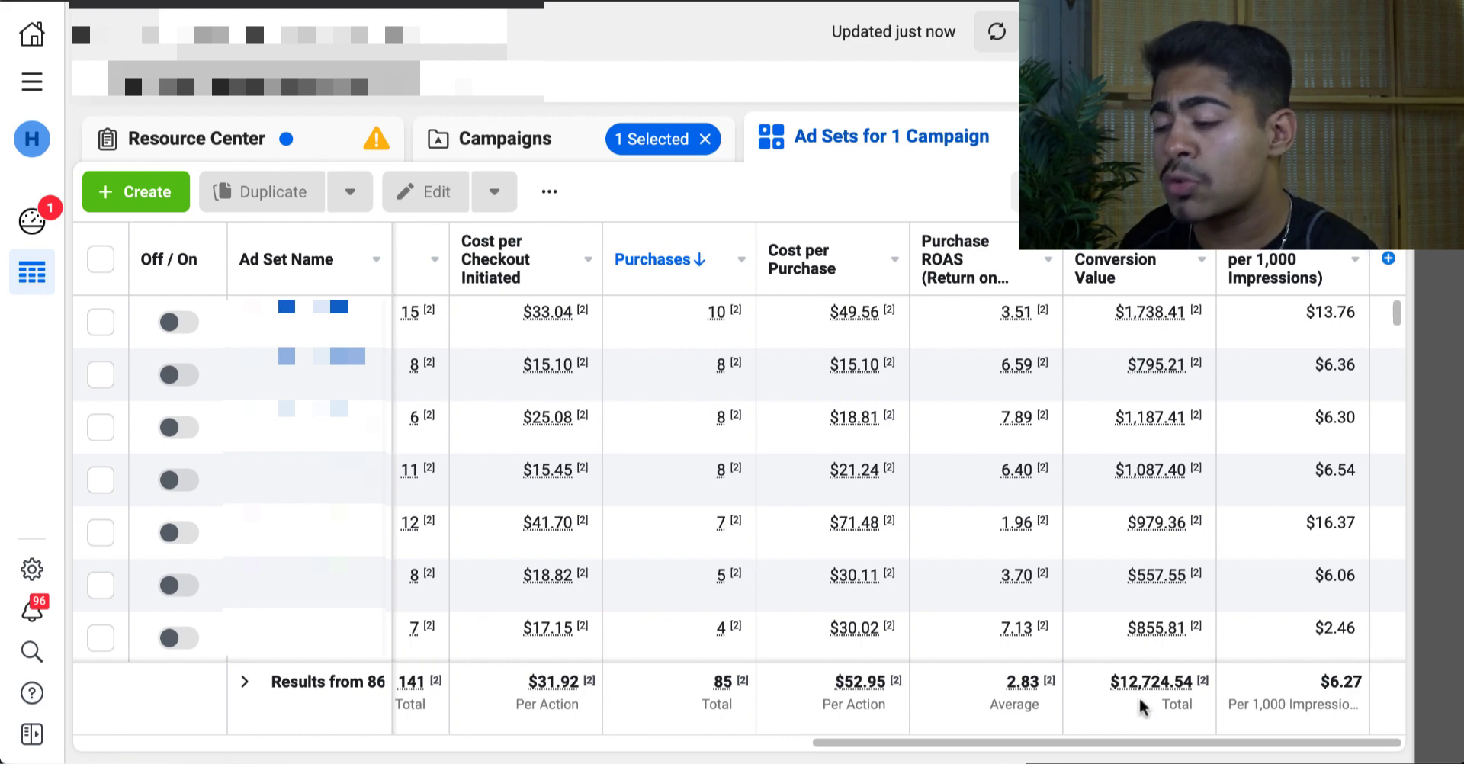
left_click(985, 251)
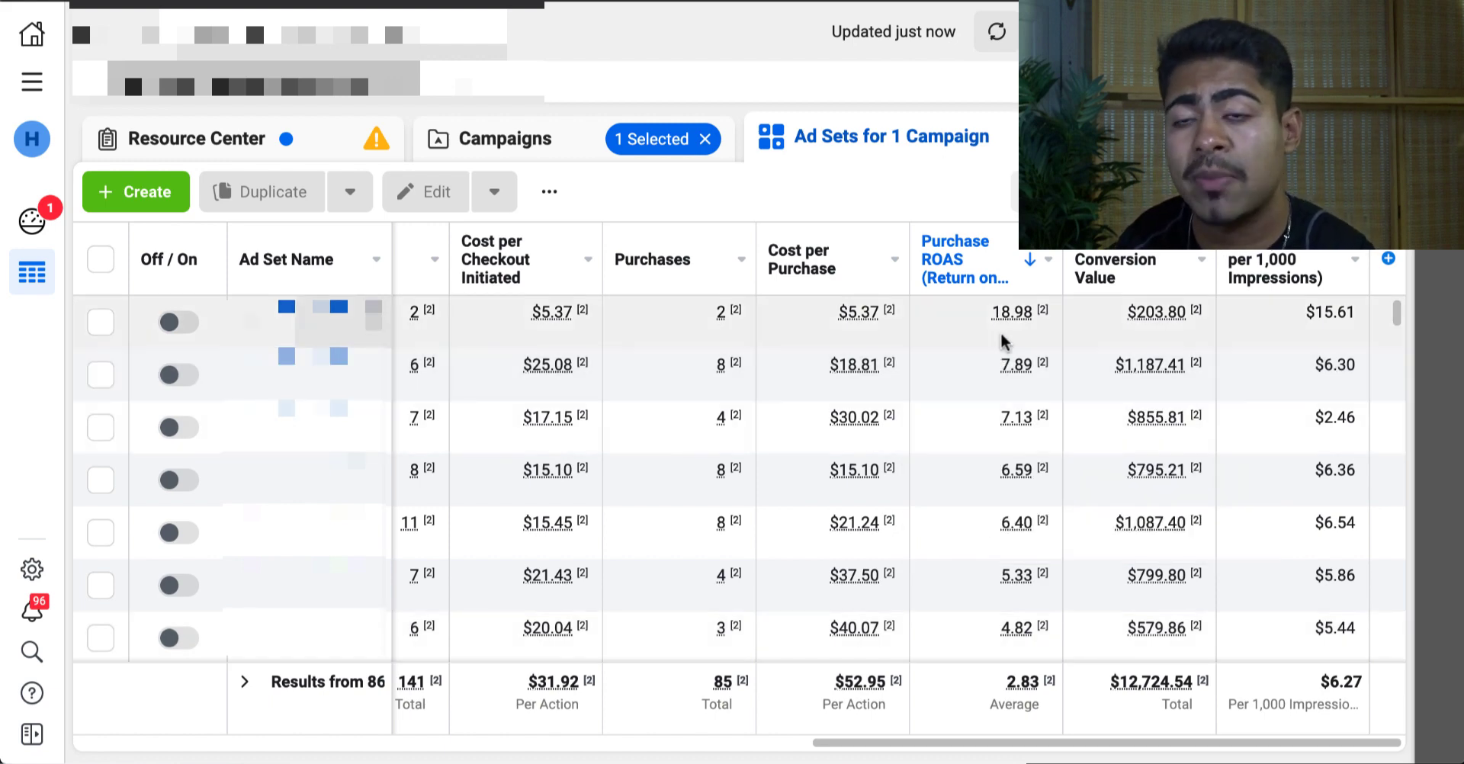
scroll(997, 392, "down", 1)
scroll(998, 392, "left", 3)
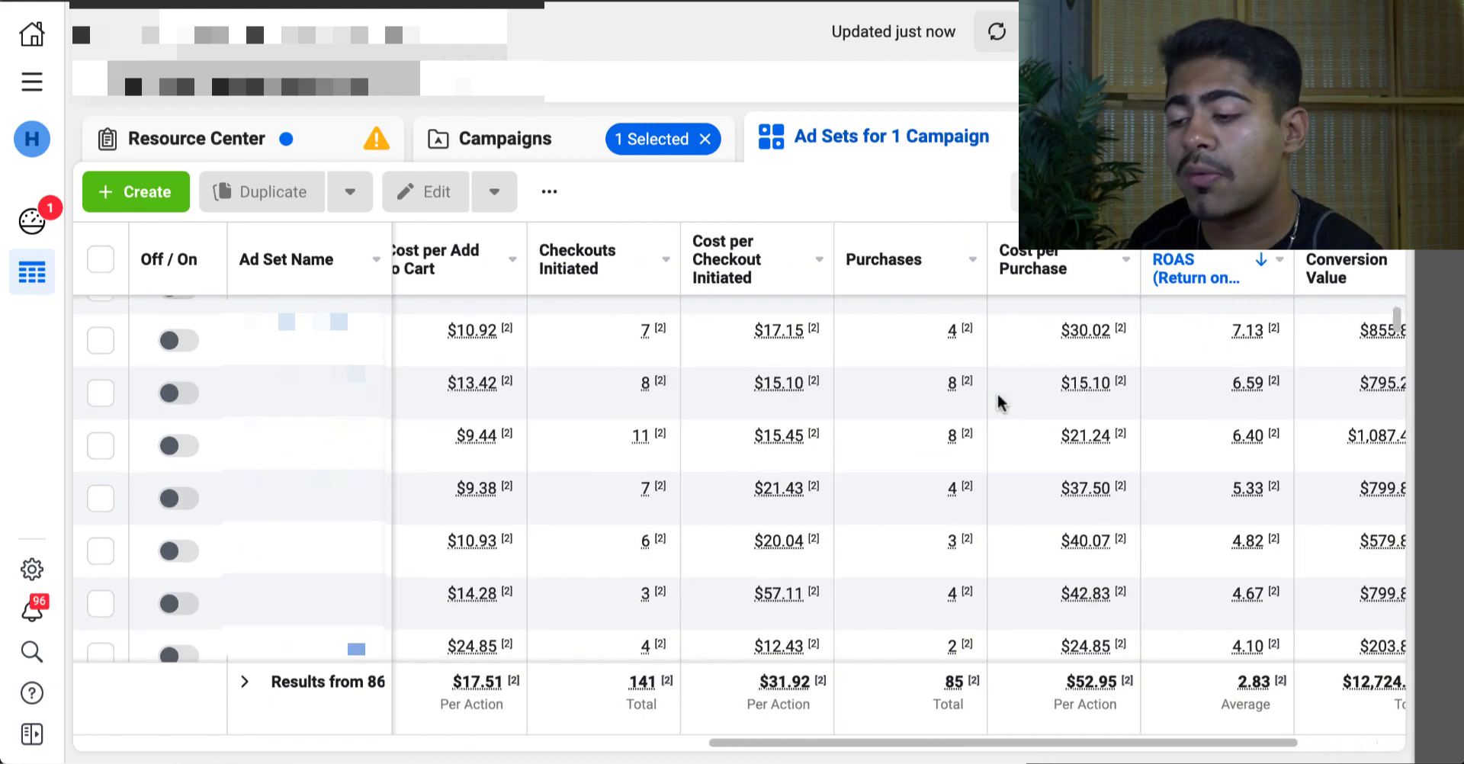
scroll(997, 392, "left", 15)
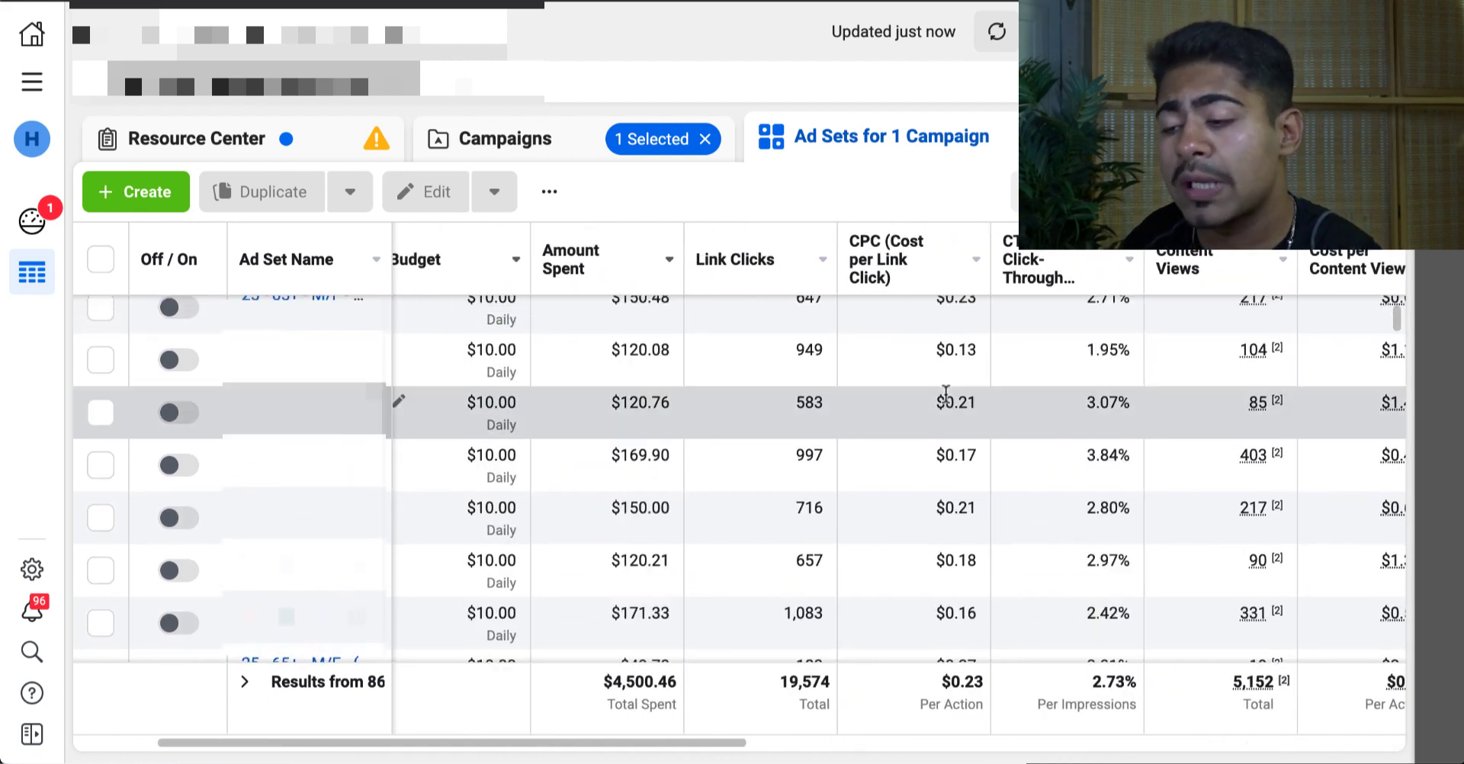
scroll(946, 393, "up", 1)
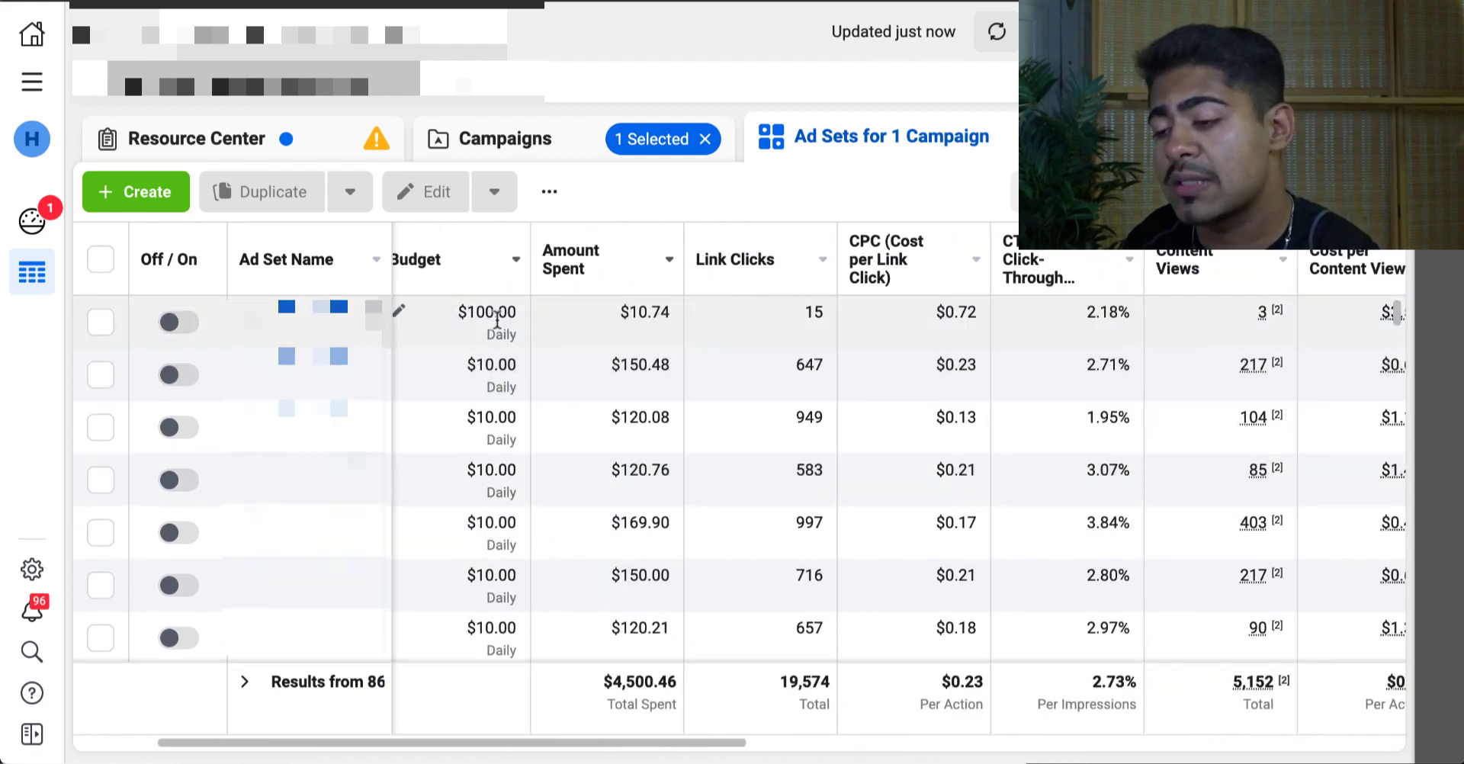
left_click(496, 319)
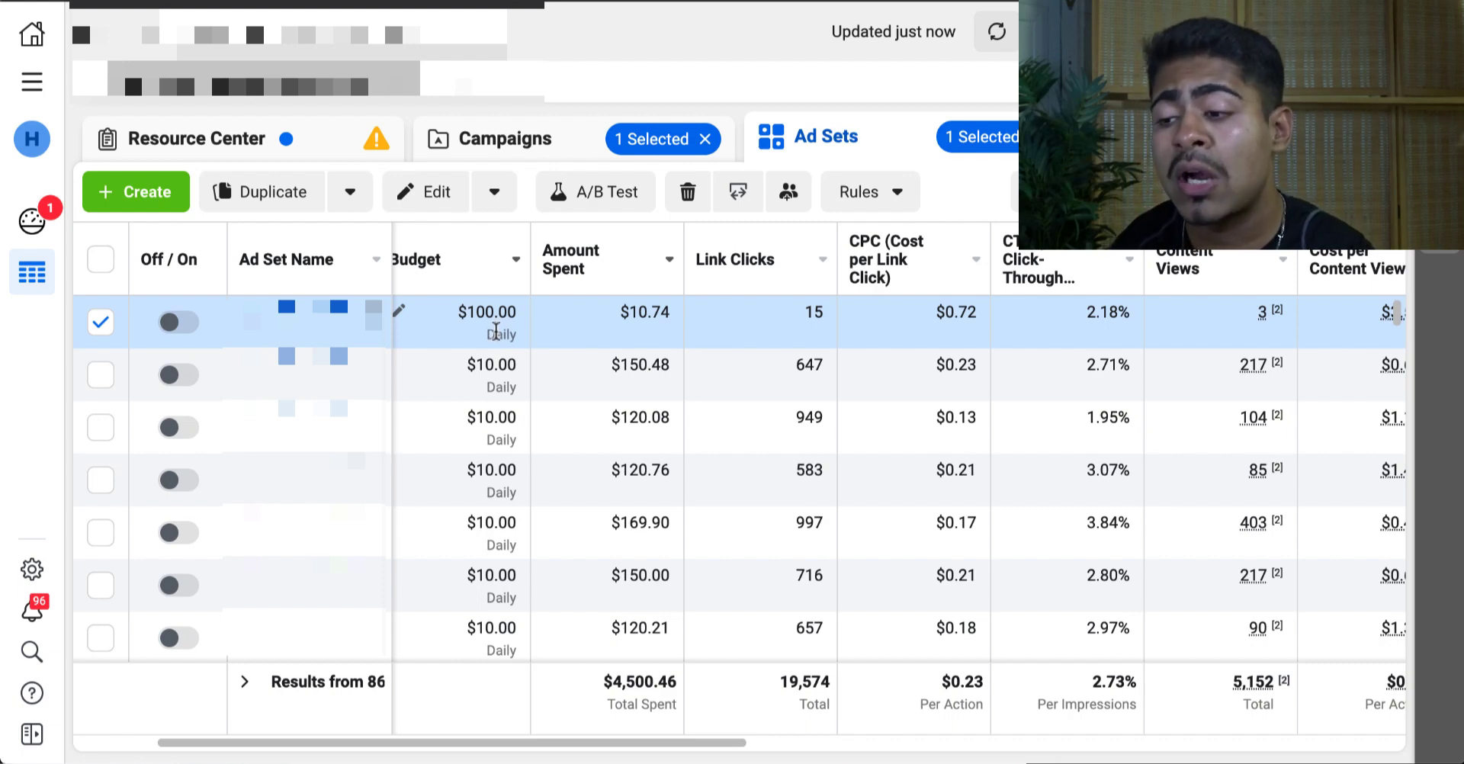
Select all ad sets of the campaign and open the ads they contain
scroll(495, 378, "right", 15)
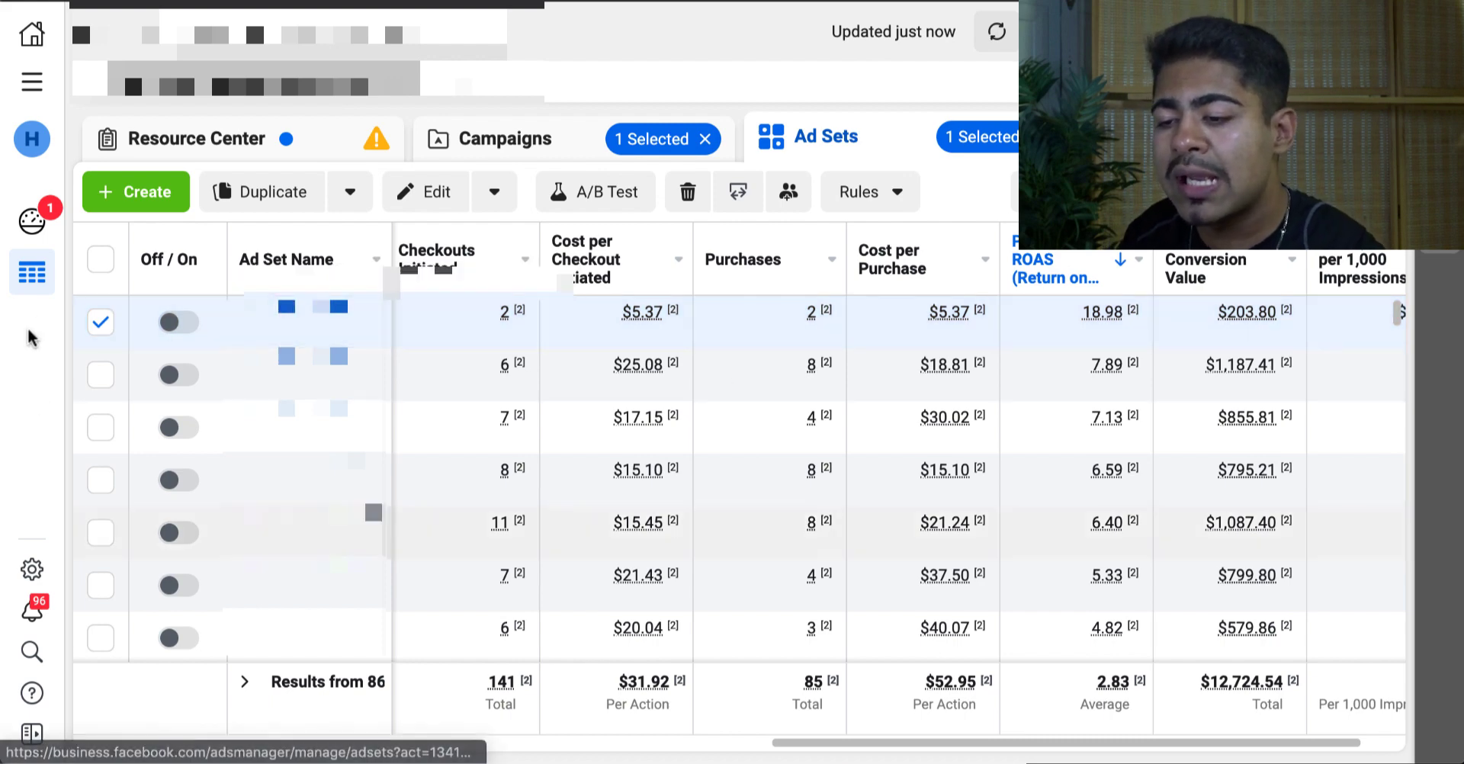
left_click(99, 259)
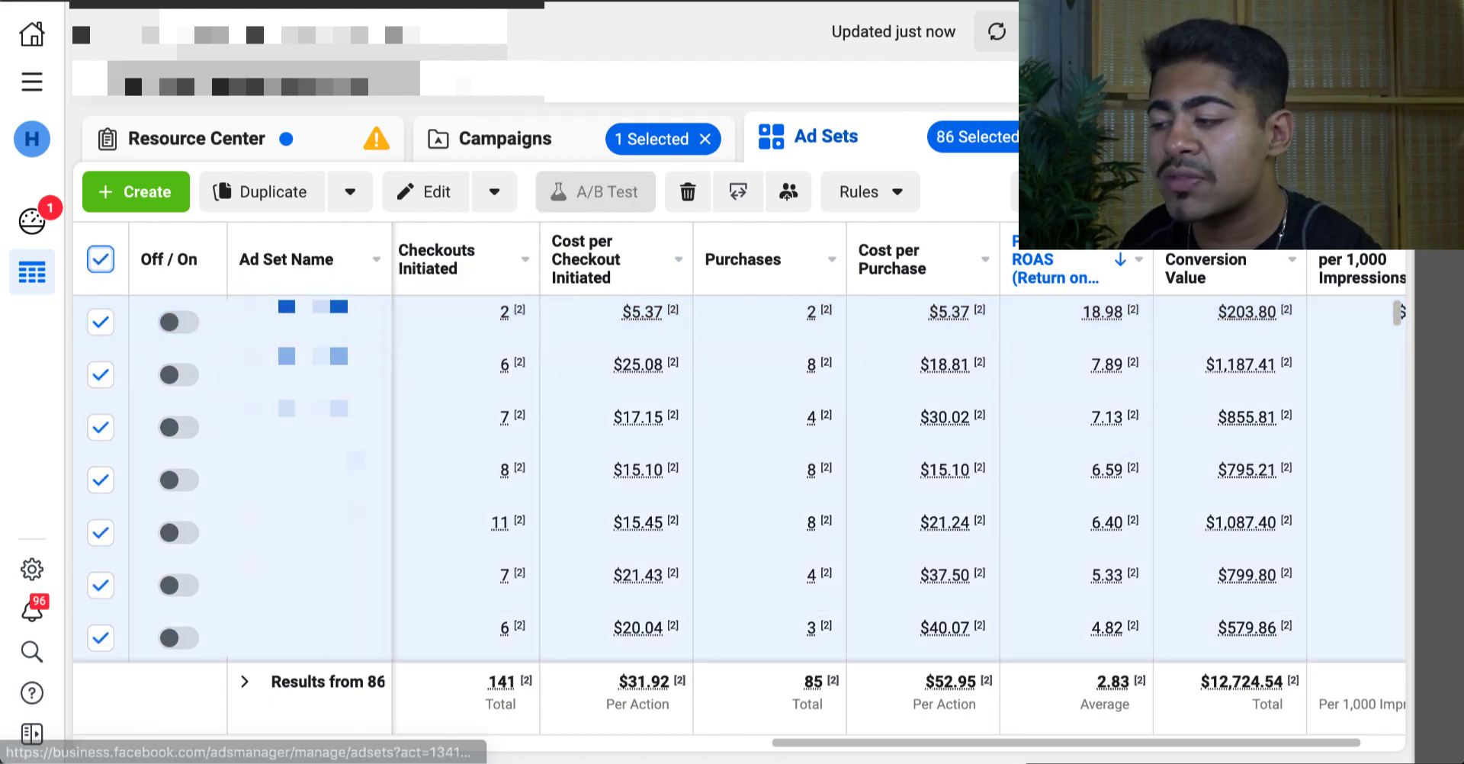
left_click(1099, 138)
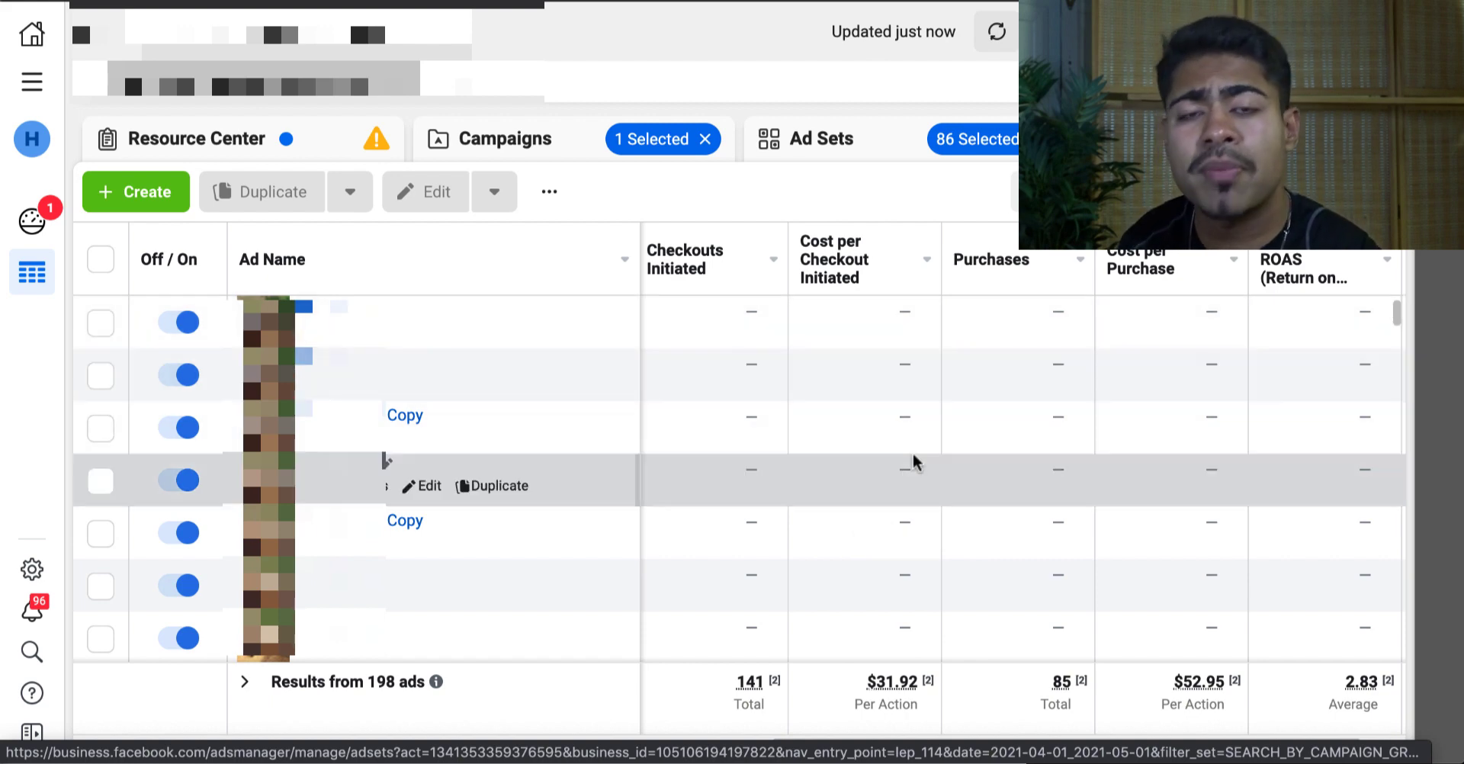
Sort the ads by Amount Spent, highest first
scroll(913, 455, "left", 15)
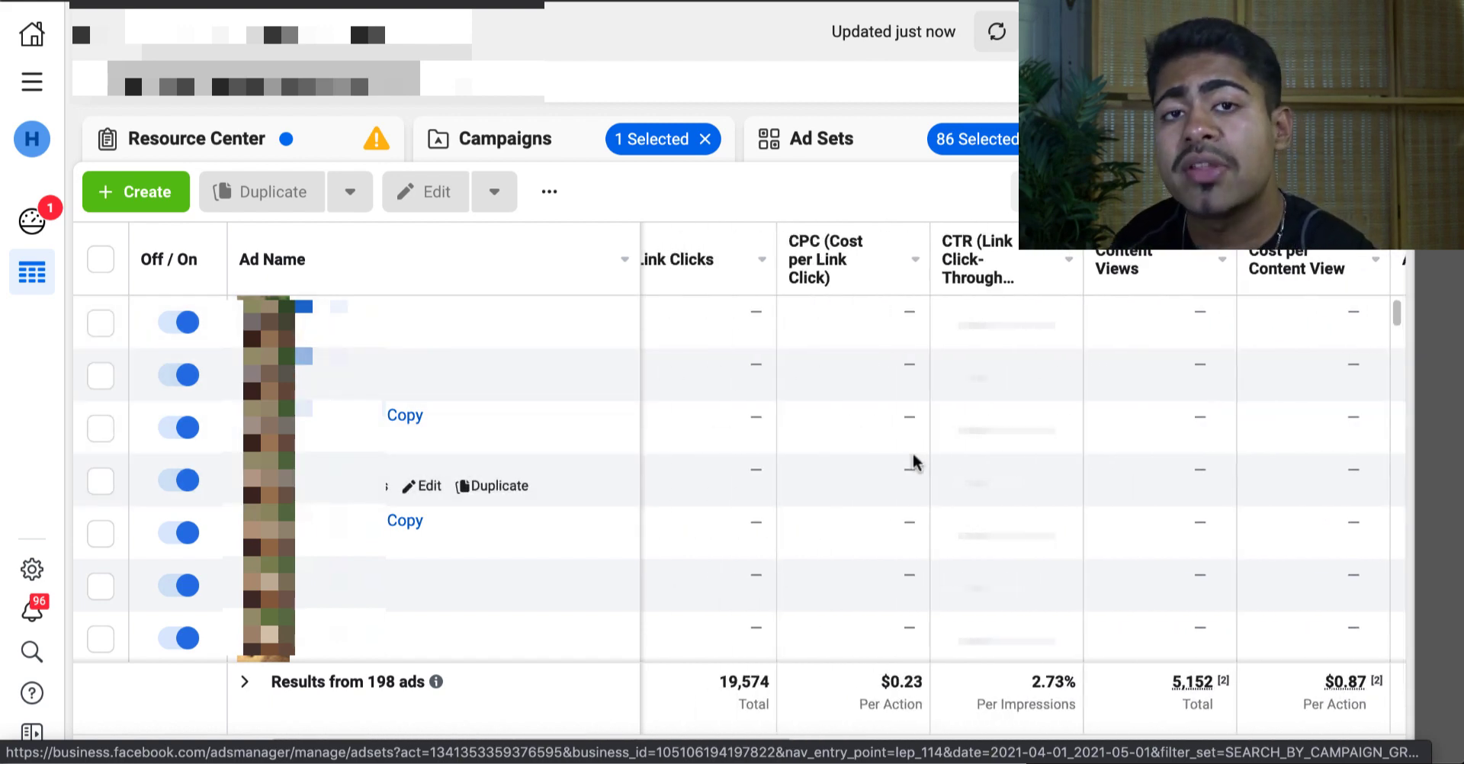
scroll(913, 455, "left", 5)
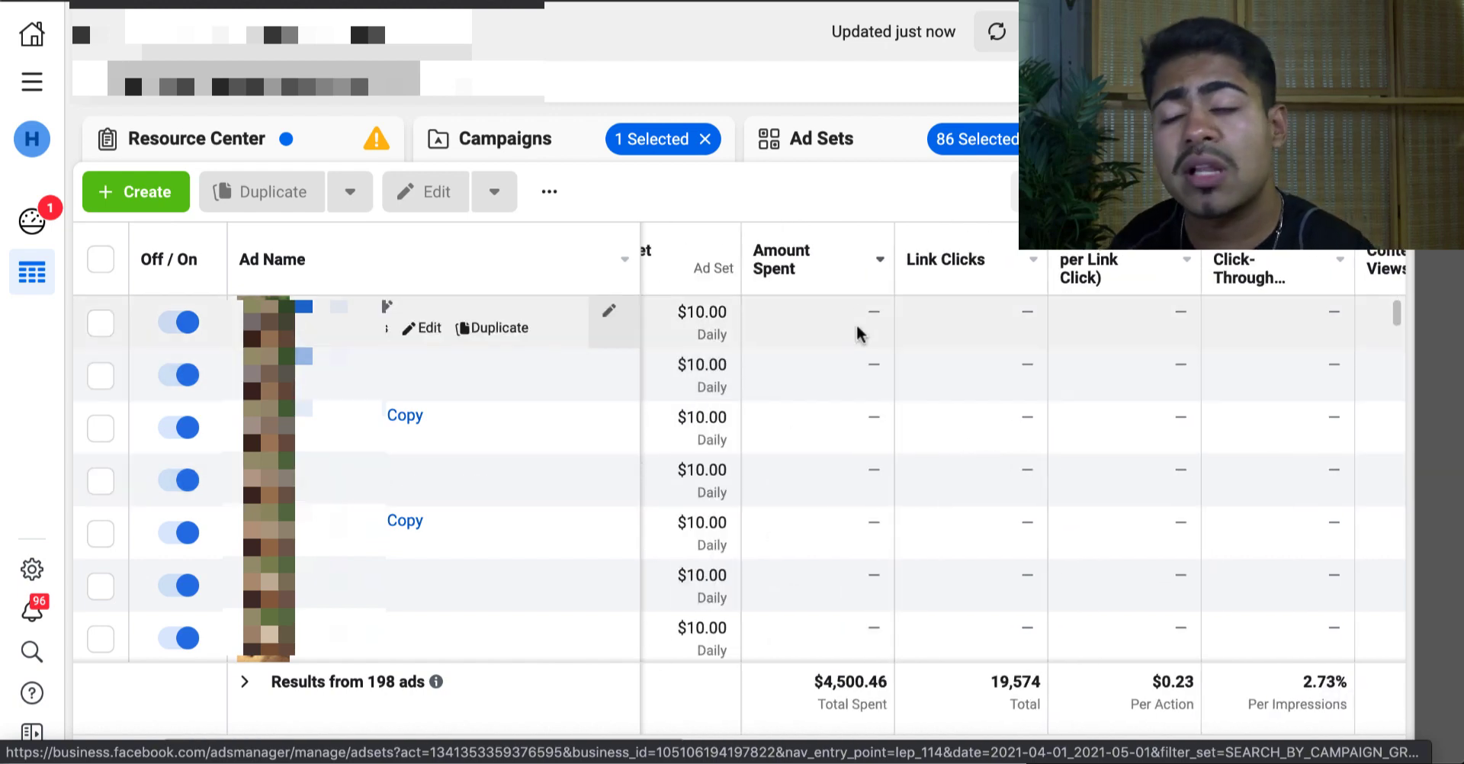
left_click(853, 252)
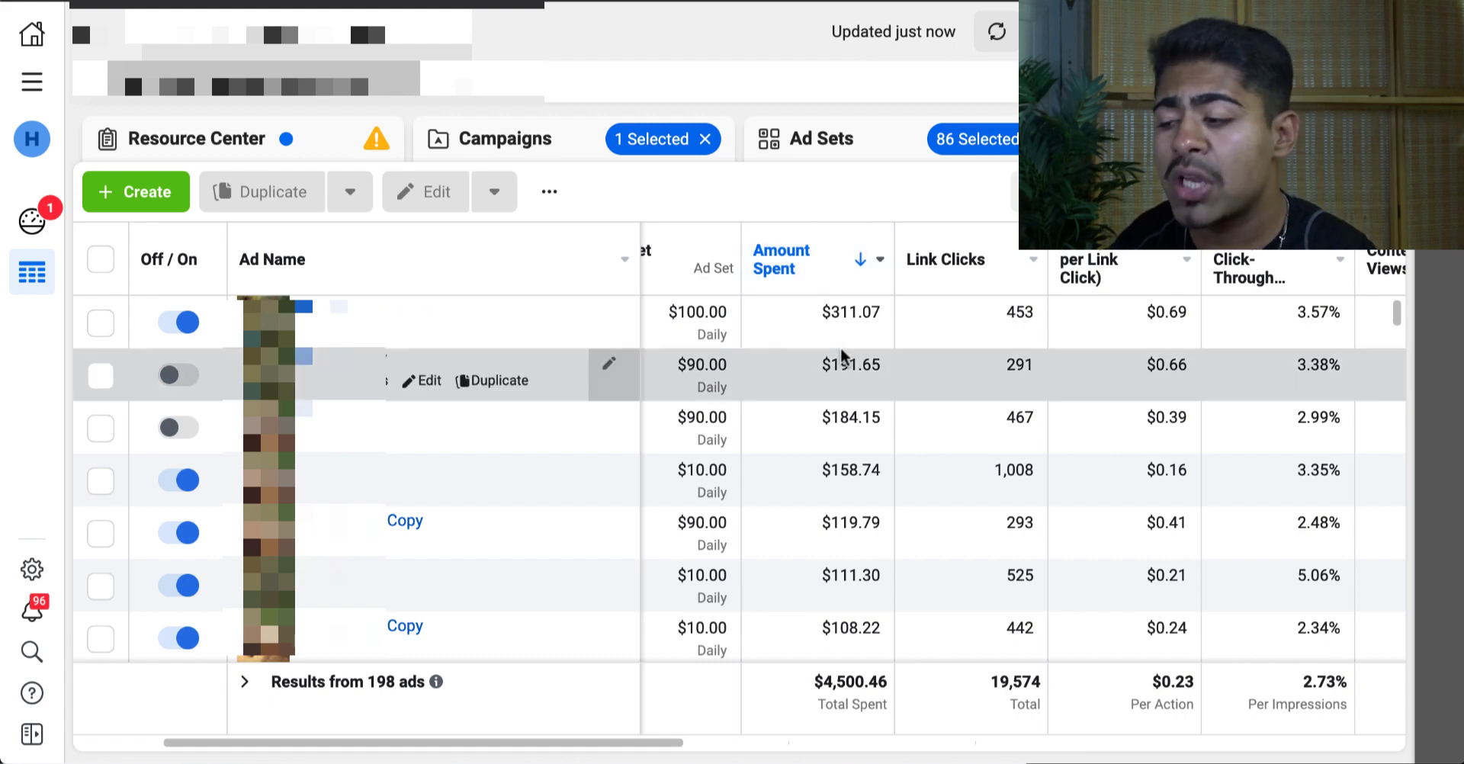
Review the click, add-to-cart, checkout and purchase costs of the top-spending ads and sort the ads by Purchase ROAS, highest first
scroll(842, 352, "right", 3)
scroll(842, 353, "right", 4)
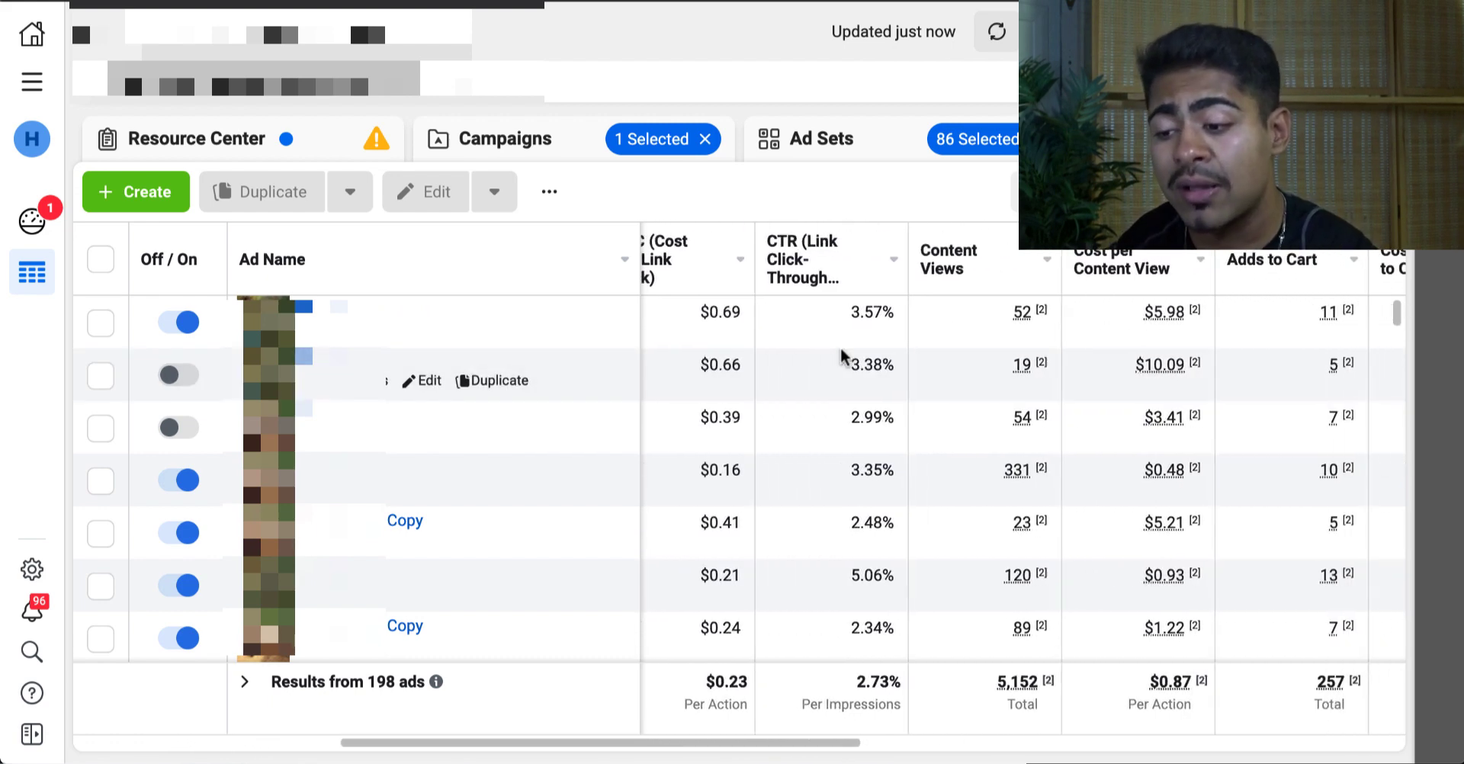
scroll(841, 347, "right", 5)
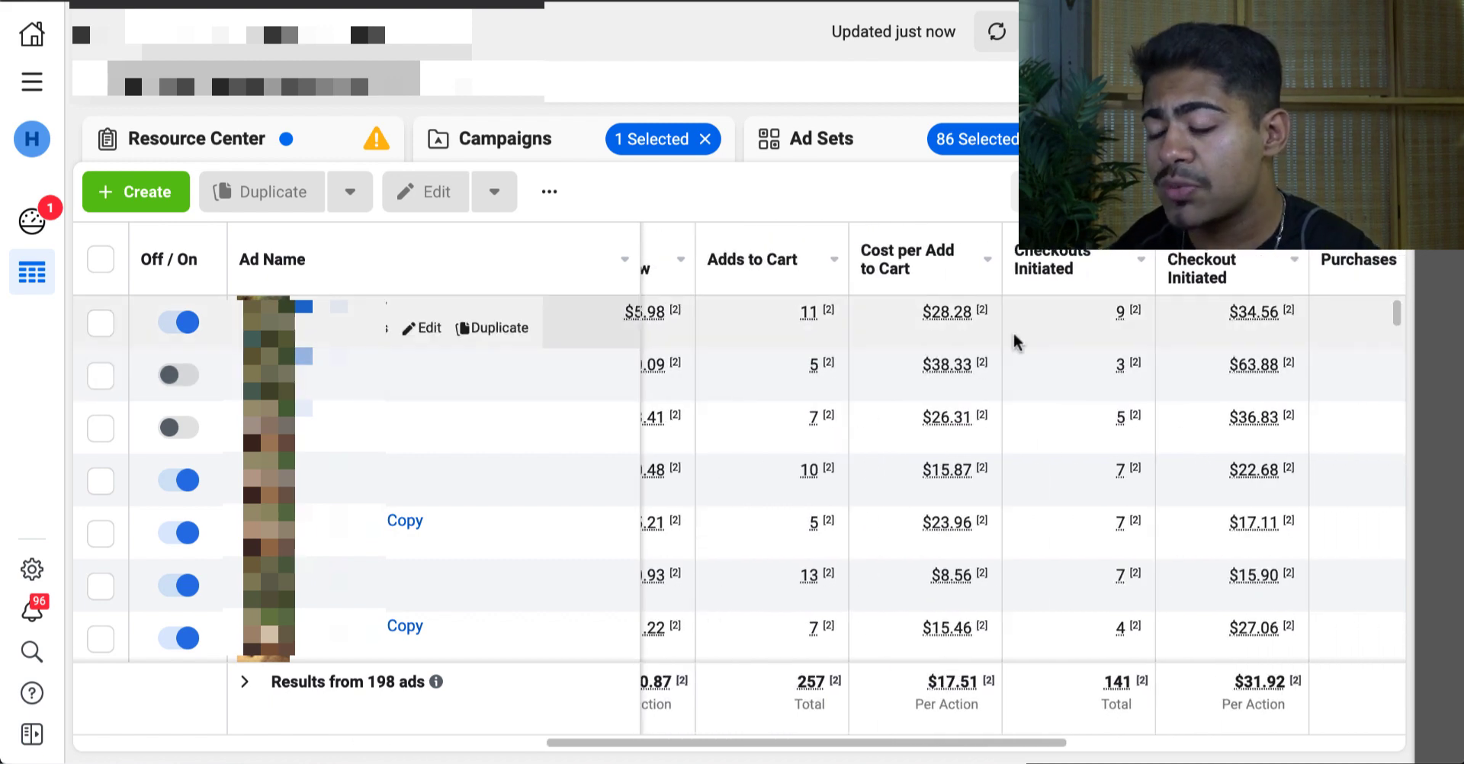
scroll(1068, 320, "right", 4)
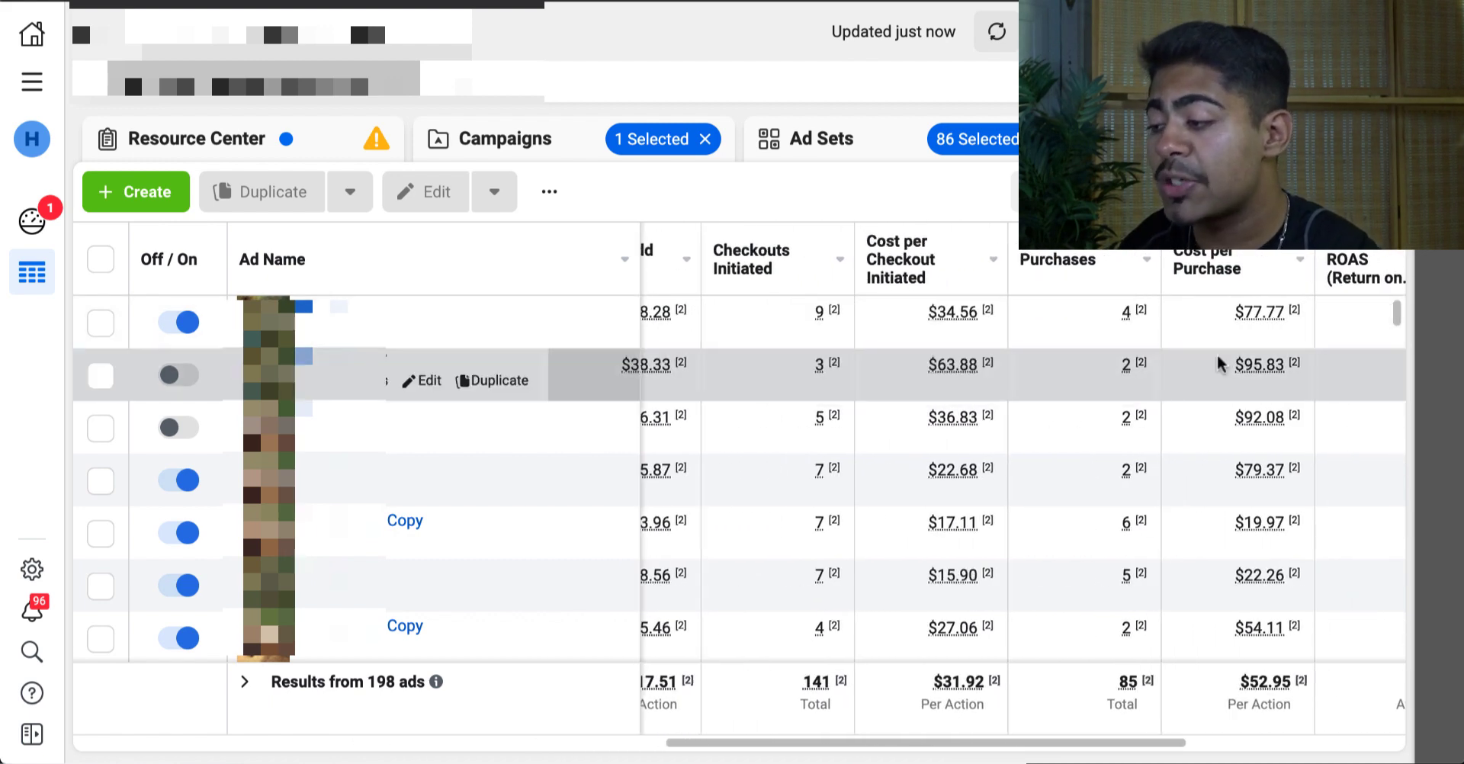
left_click(1242, 279)
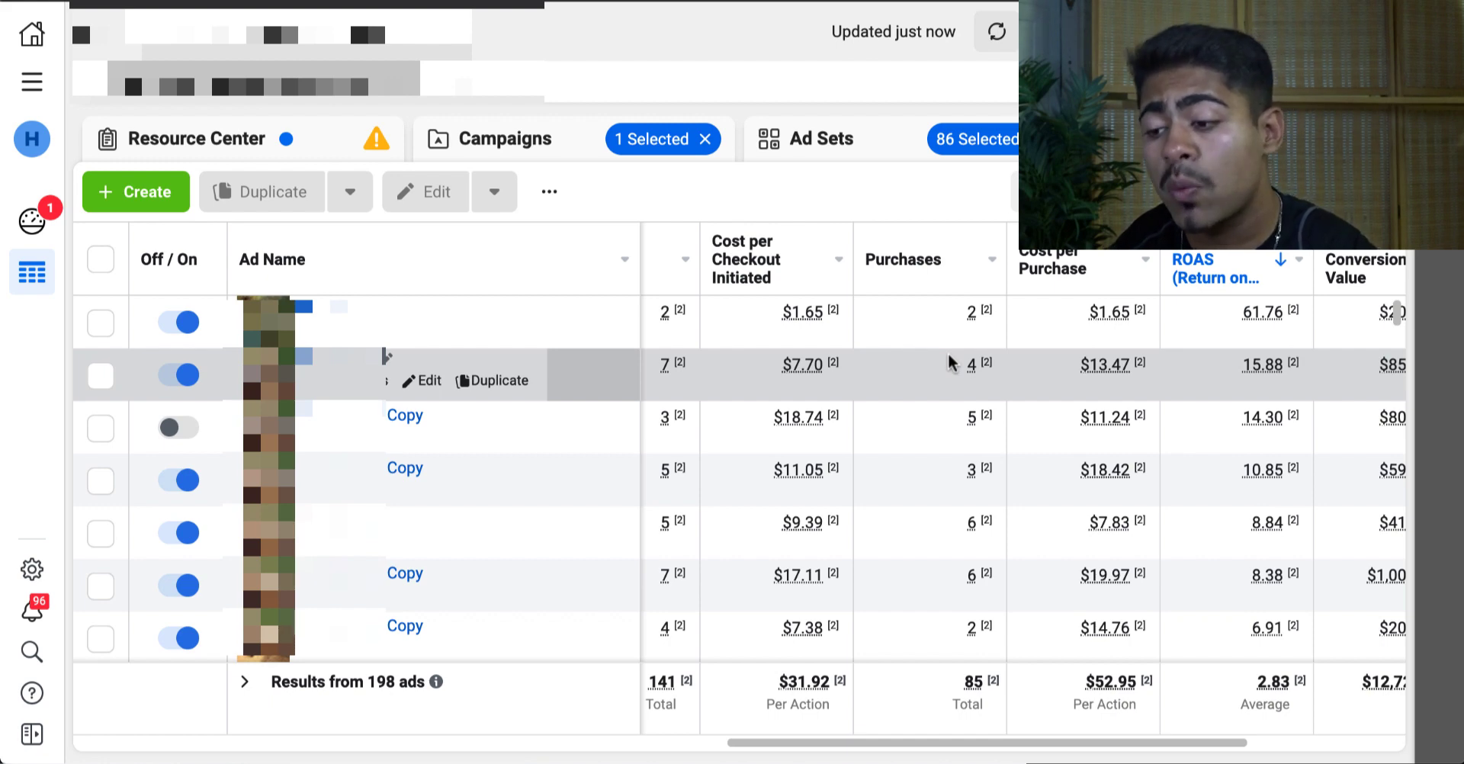
Examine the cost per purchase, ROAS and conversion value of the best-returning ads, briefly selecting the top ad
left_click(100, 323)
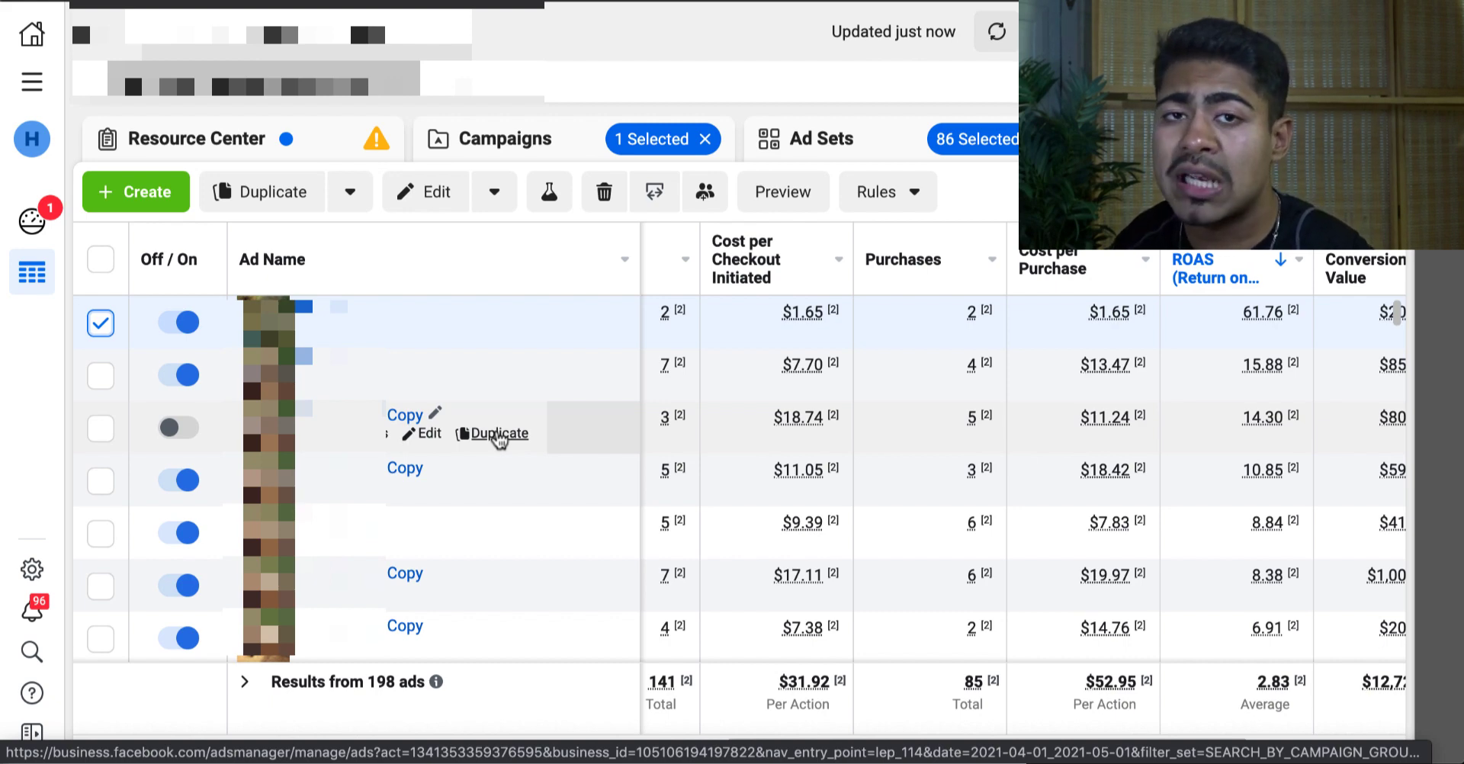
left_click(101, 325)
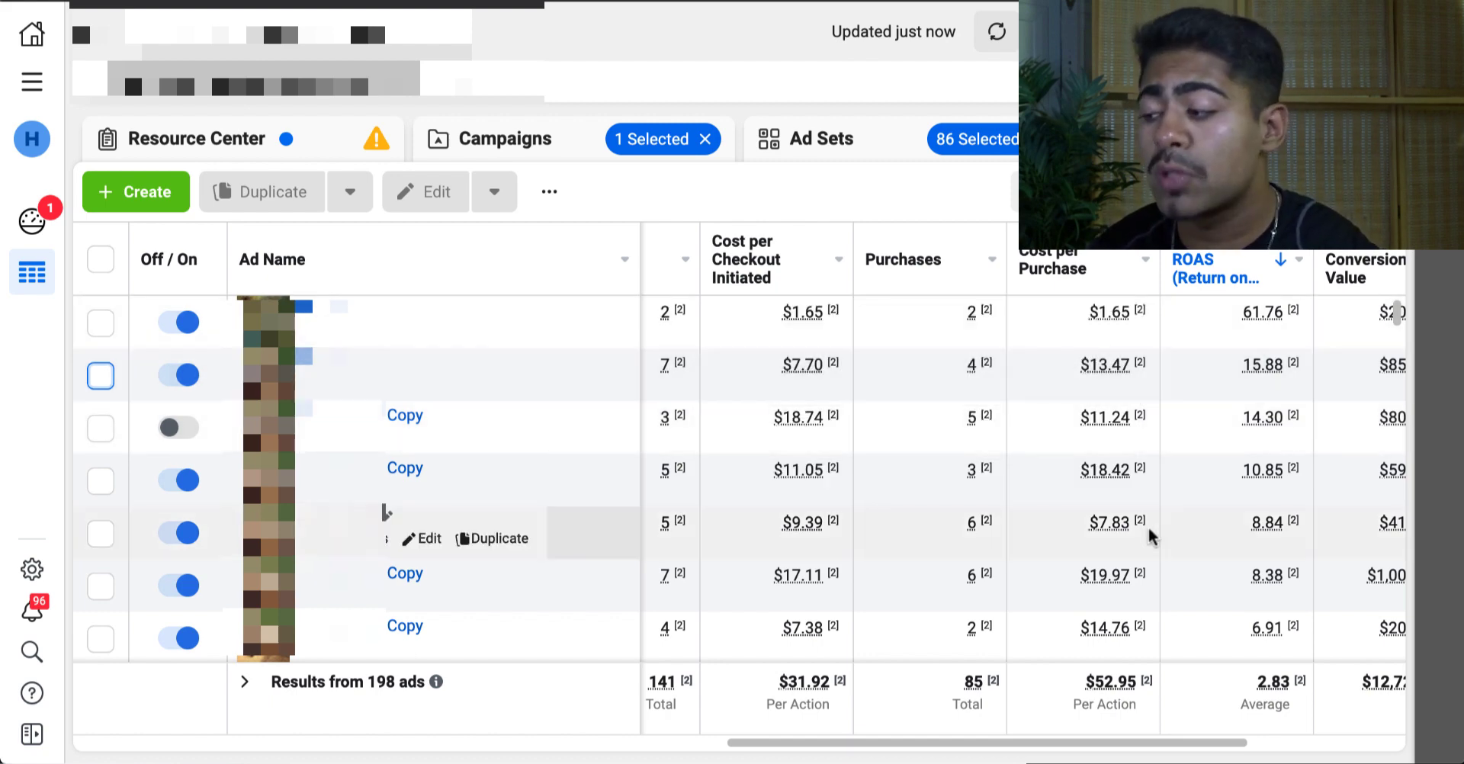
scroll(1162, 495, "right", 1)
scroll(1144, 358, "down", 10)
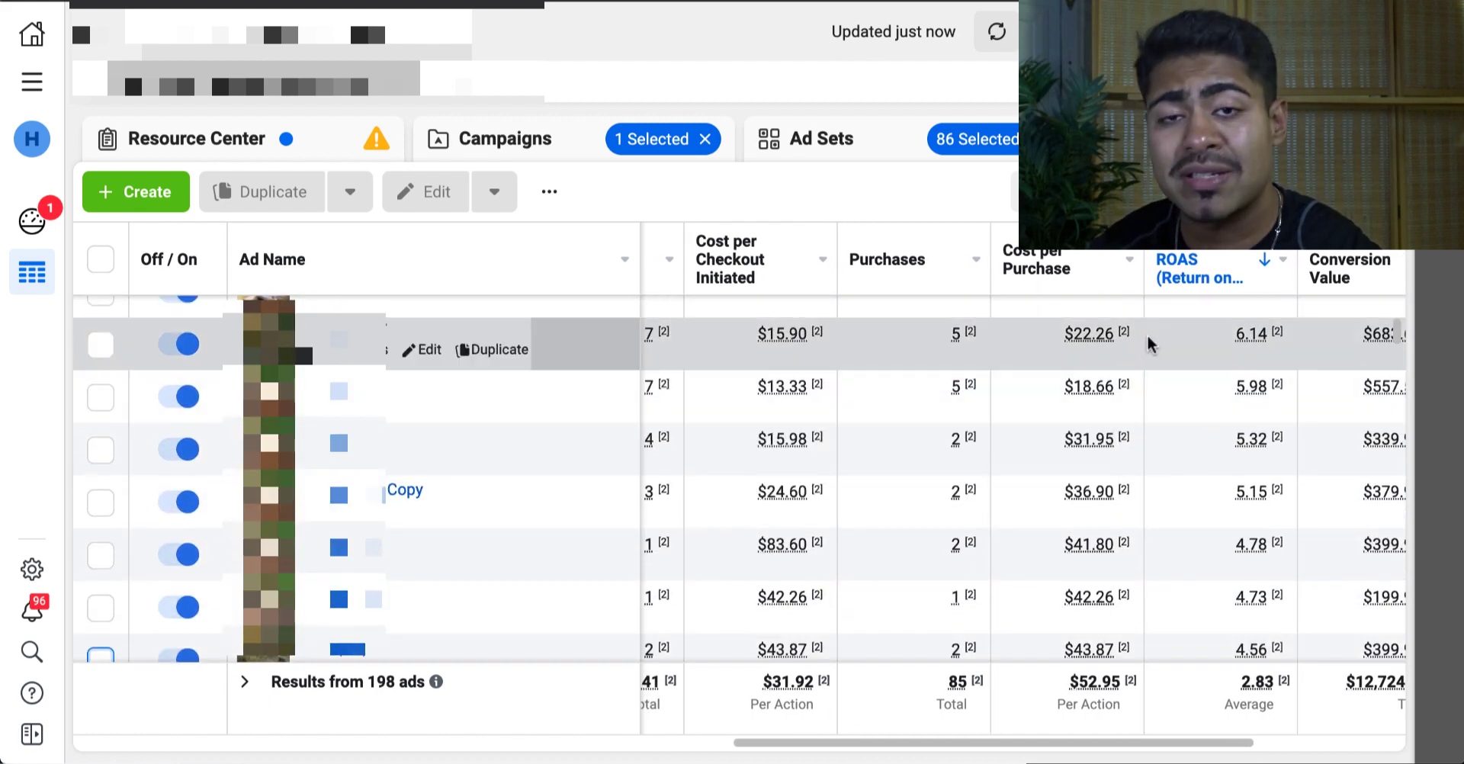
scroll(1147, 334, "up", 1)
scroll(1147, 334, "up", 10)
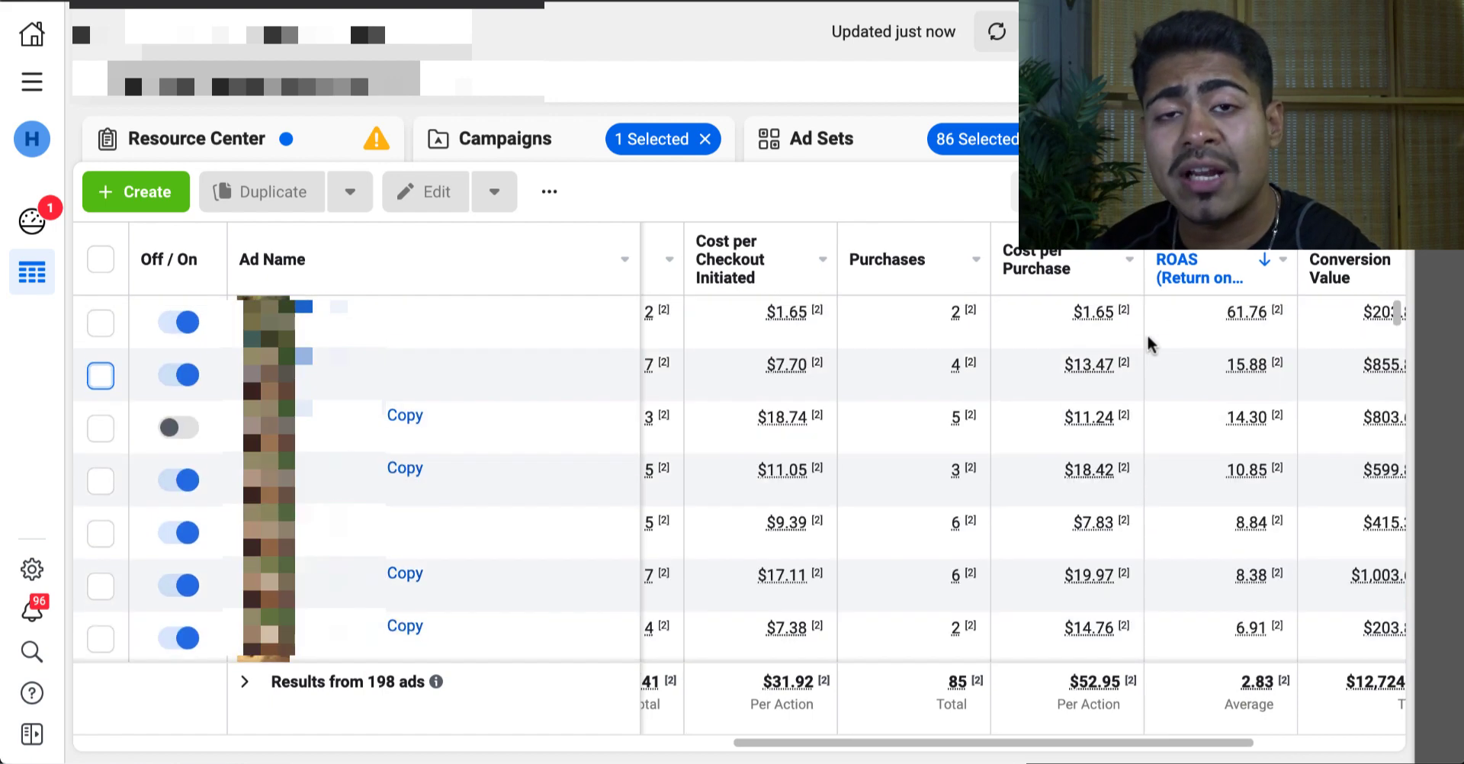